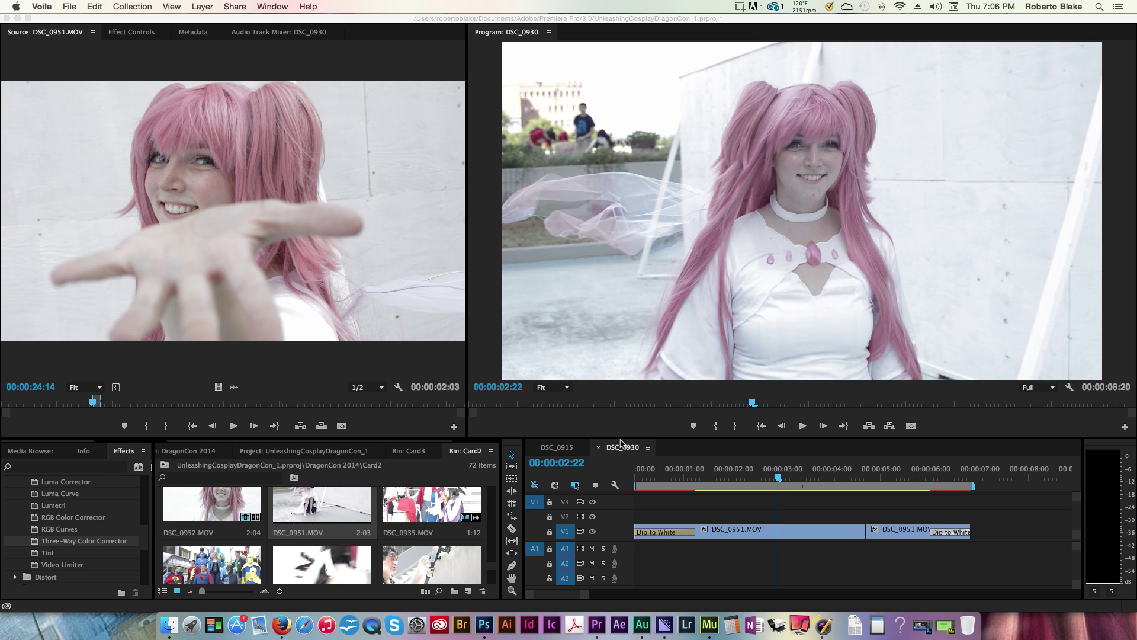
Play the DSC_0930 sequence through from its start and return the playhead to the beginning
{"action": "mouse_move", "coordinate": [778, 476]}
{"action": "left_mouse_down"}
{"action": "mouse_move", "coordinate": [696, 477]}
{"action": "mouse_move", "coordinate": [774, 478]}
{"action": "mouse_move", "coordinate": [761, 477]}
{"action": "left_mouse_up"}
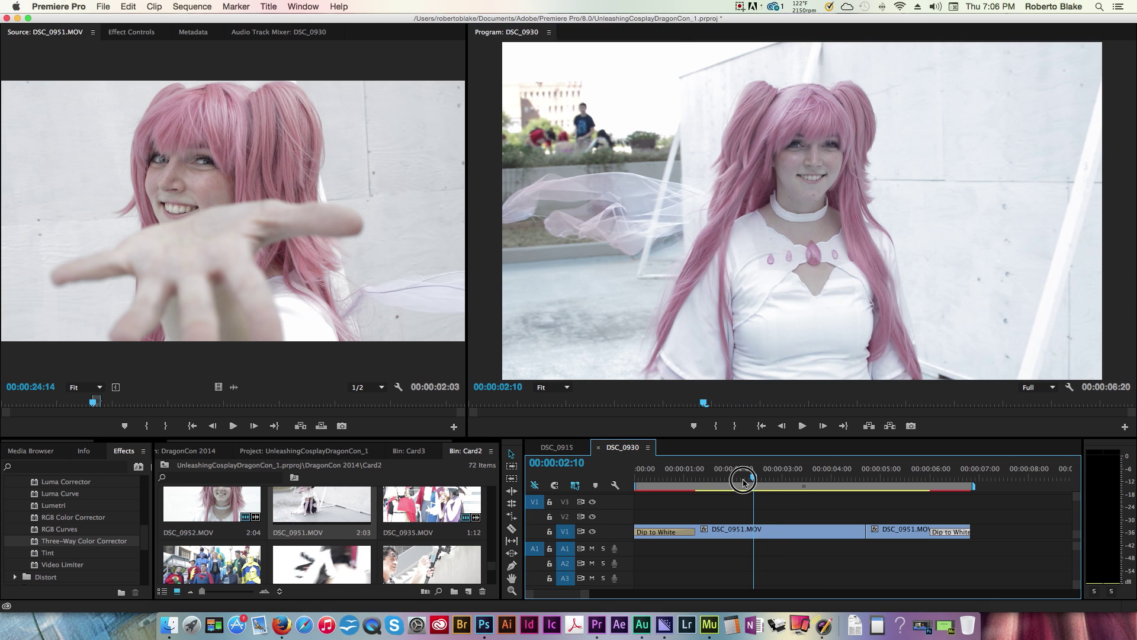
{"action": "key", "text": "Home"}
{"action": "left_click", "coordinate": [803, 426]}
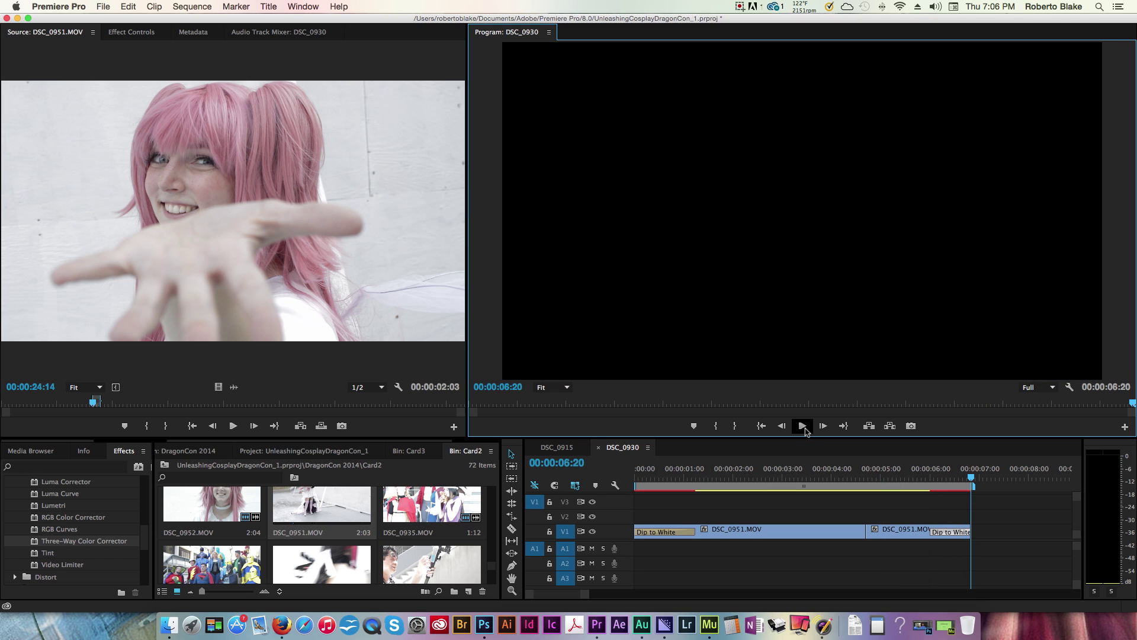
{"action": "left_click", "coordinate": [762, 426]}
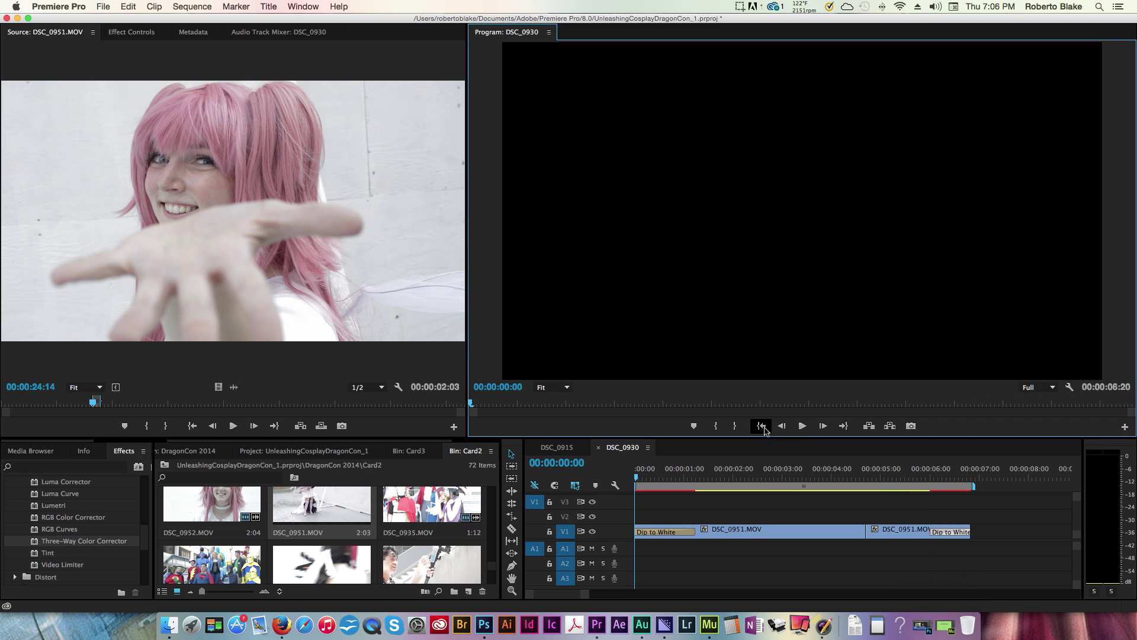
{"action": "left_click_drag", "start_coordinate": [736, 467], "coordinate": [742, 469]}
{"action": "scroll", "coordinate": [744, 470], "scroll_direction": "down", "scroll_amount": 1}
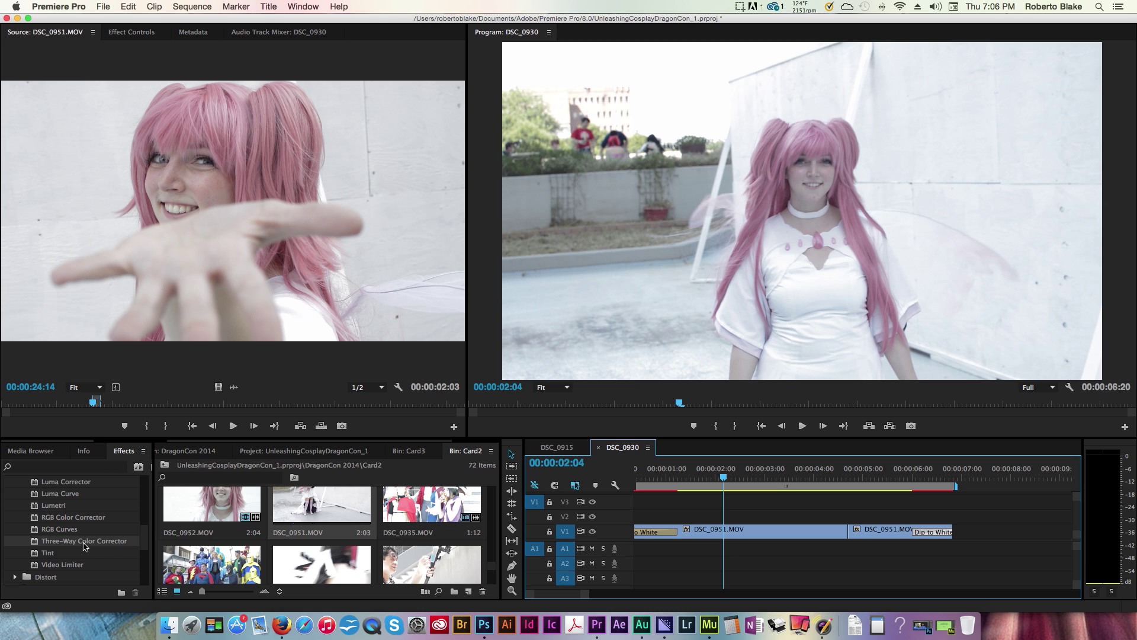
{"action": "left_click_drag", "start_coordinate": [79, 546], "coordinate": [755, 536]}
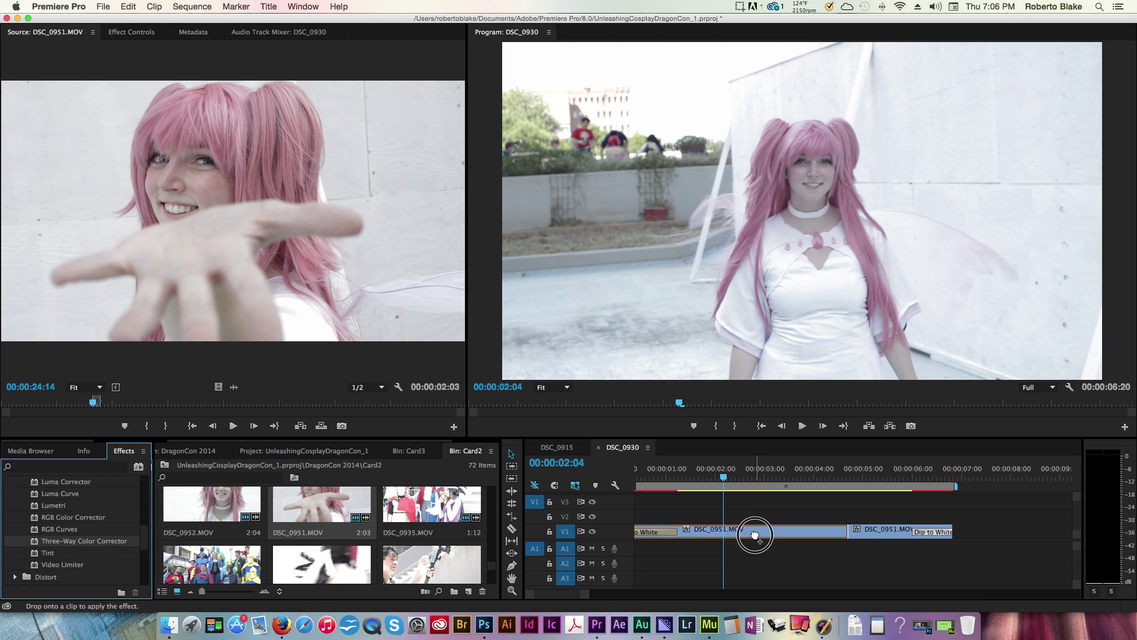
{"action": "left_click_drag", "start_coordinate": [755, 536], "coordinate": [911, 537]}
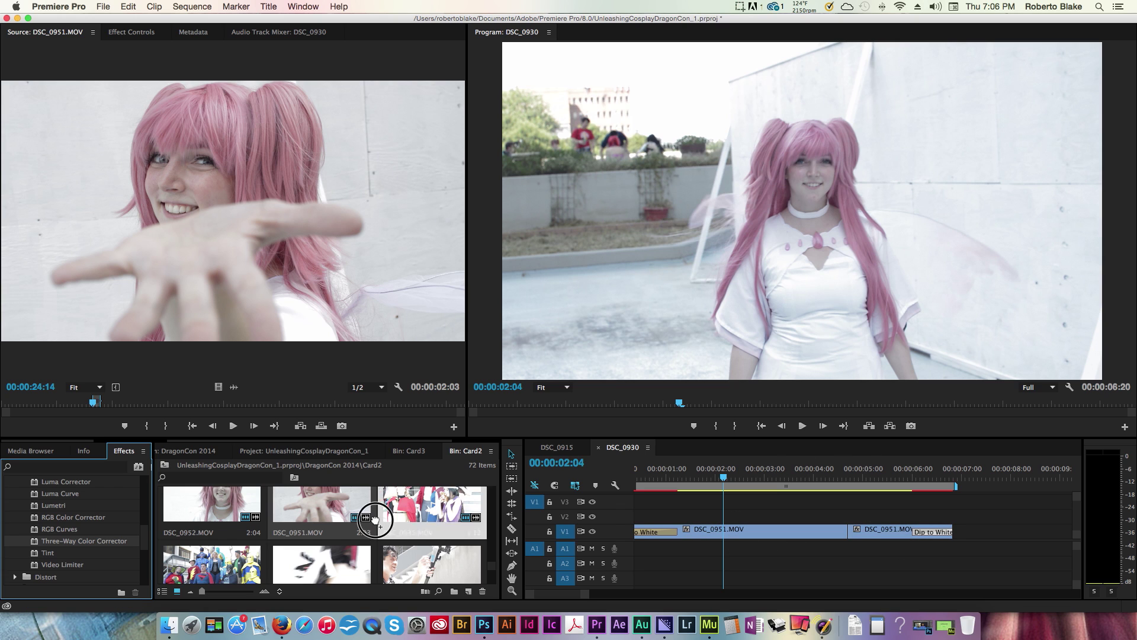
Create an adjustment layer with 1920 × 1080 size, 23.976fps timebase and square pixels in the Card2 bin
{"action": "left_click", "coordinate": [468, 593]}
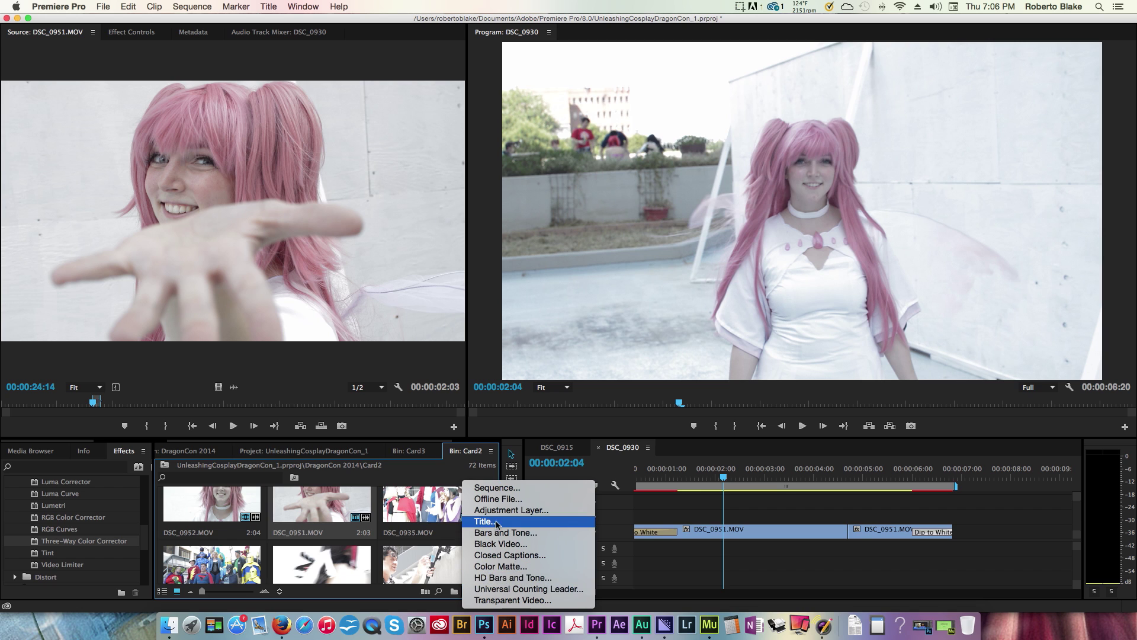
{"action": "left_click", "coordinate": [513, 510]}
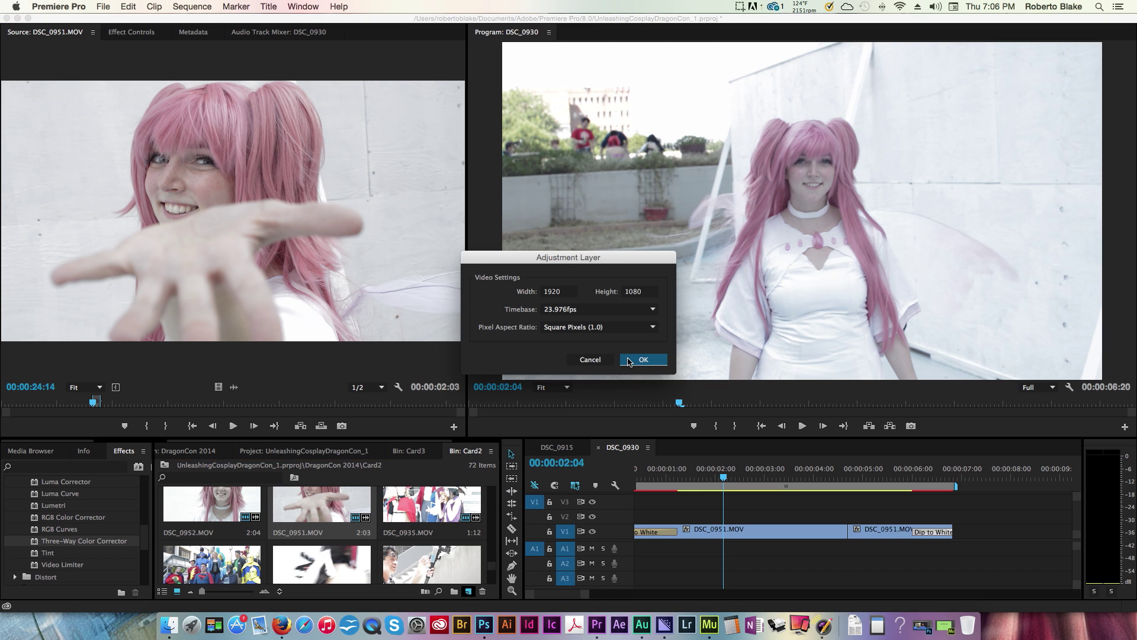
{"action": "left_click", "coordinate": [629, 362]}
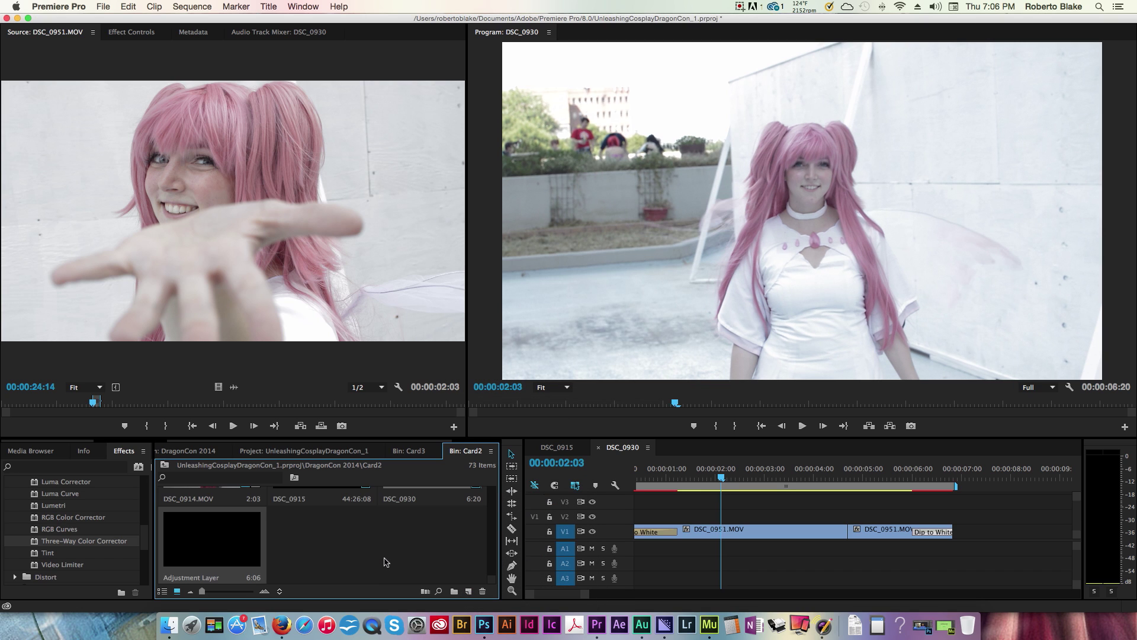
Place the adjustment layer on V2 from the sequence start and extend it to the end of the last clip
{"action": "left_click_drag", "start_coordinate": [206, 553], "coordinate": [643, 518]}
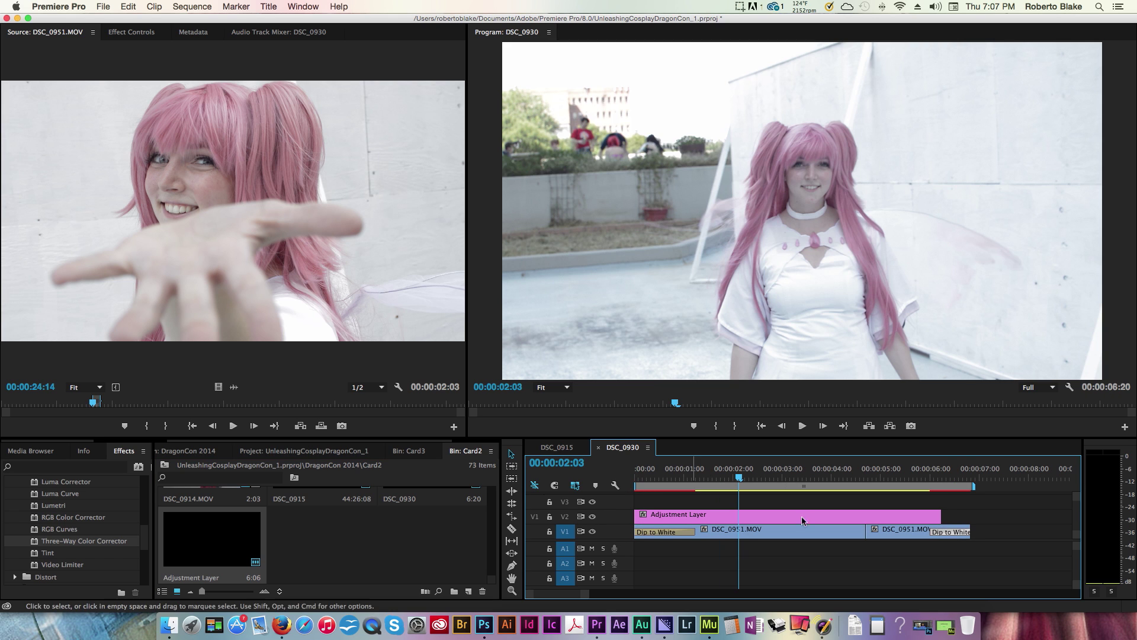
{"action": "left_click_drag", "start_coordinate": [941, 516], "coordinate": [967, 515]}
Apply the Three-Way Color Corrector effect to the adjustment layer on V2
{"action": "left_click", "coordinate": [132, 32]}
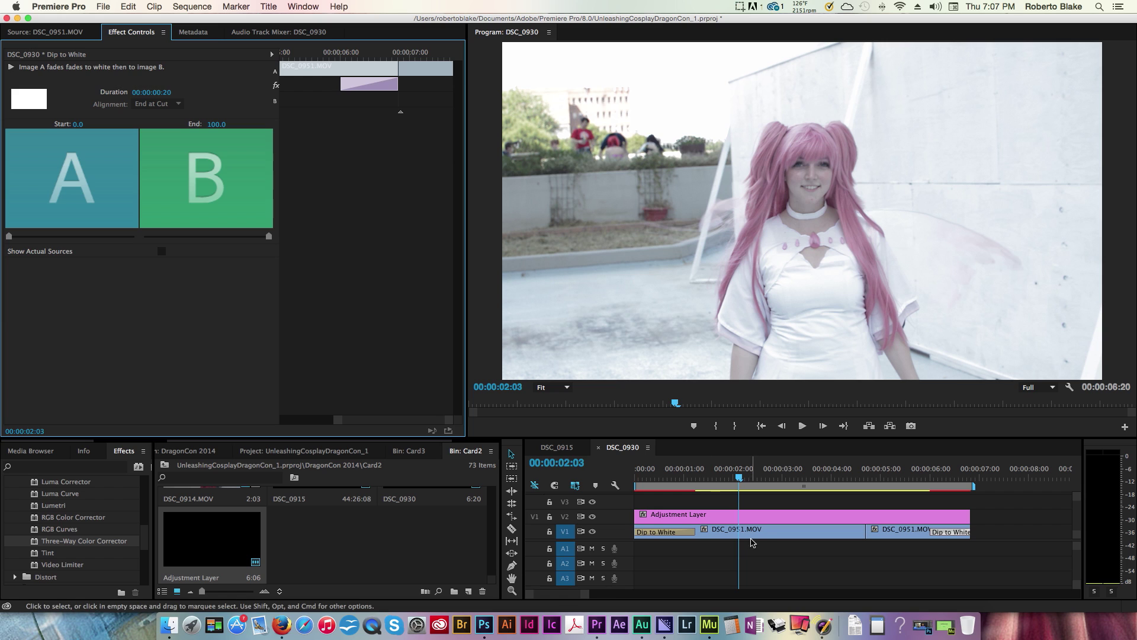
{"action": "left_click", "coordinate": [779, 516]}
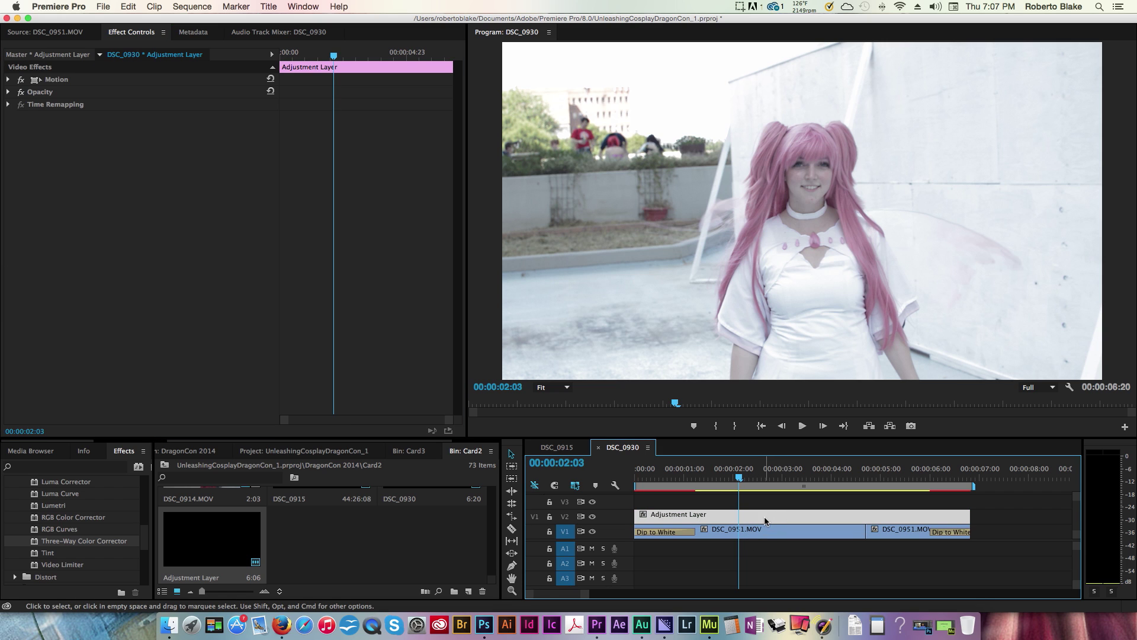
{"action": "left_click_drag", "start_coordinate": [93, 546], "coordinate": [790, 520]}
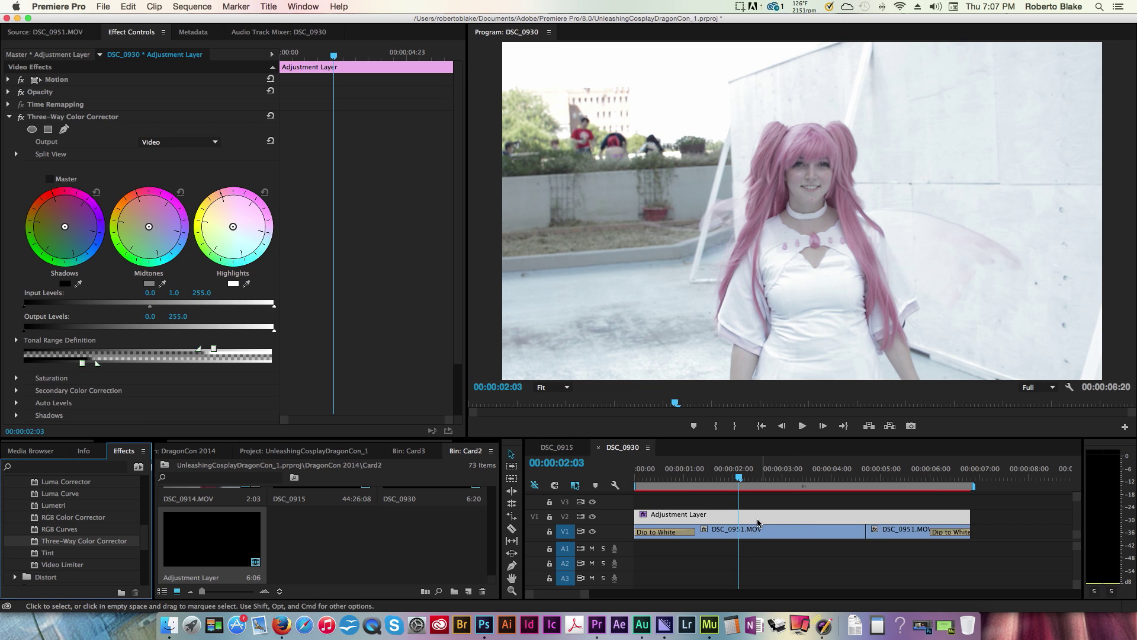
{"action": "key", "text": "super+z"}
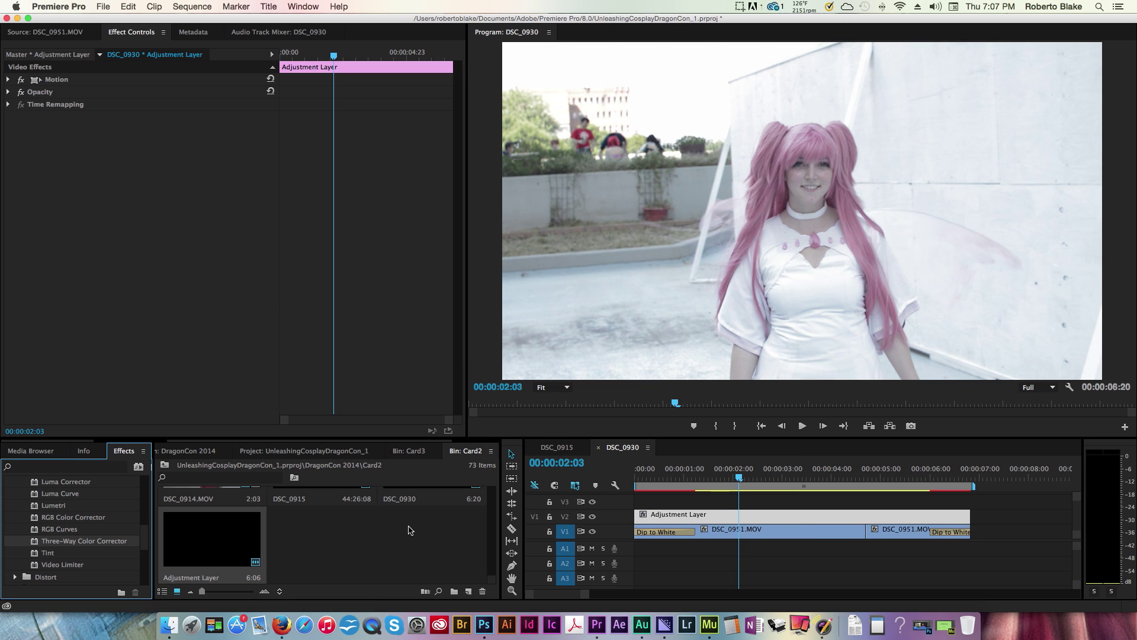
{"action": "left_click_drag", "start_coordinate": [114, 541], "coordinate": [187, 331]}
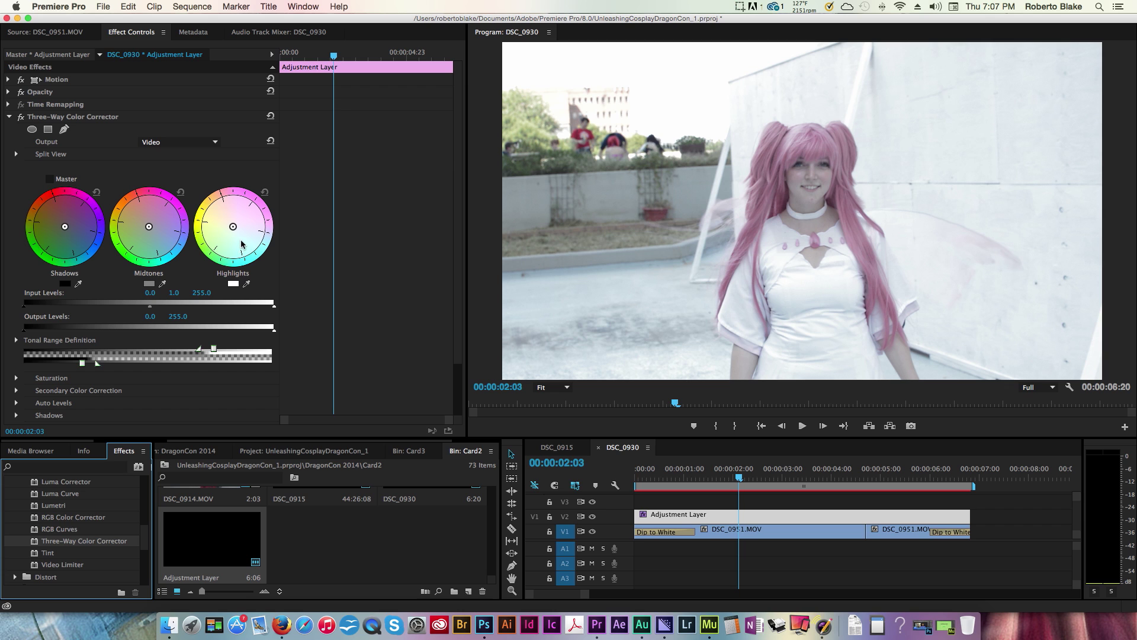
Shift the color balance of the highlights strongly and the midtones slightly toward cyan-blue, and the shadows toward magenta
{"action": "mouse_move", "coordinate": [233, 226]}
{"action": "left_mouse_down"}
{"action": "mouse_move", "coordinate": [262, 223]}
{"action": "mouse_move", "coordinate": [254, 211]}
{"action": "mouse_move", "coordinate": [259, 228]}
{"action": "mouse_move", "coordinate": [247, 209]}
{"action": "mouse_move", "coordinate": [213, 208]}
{"action": "mouse_move", "coordinate": [220, 234]}
{"action": "mouse_move", "coordinate": [270, 255]}
{"action": "mouse_move", "coordinate": [241, 239]}
{"action": "mouse_move", "coordinate": [248, 246]}
{"action": "left_mouse_up"}
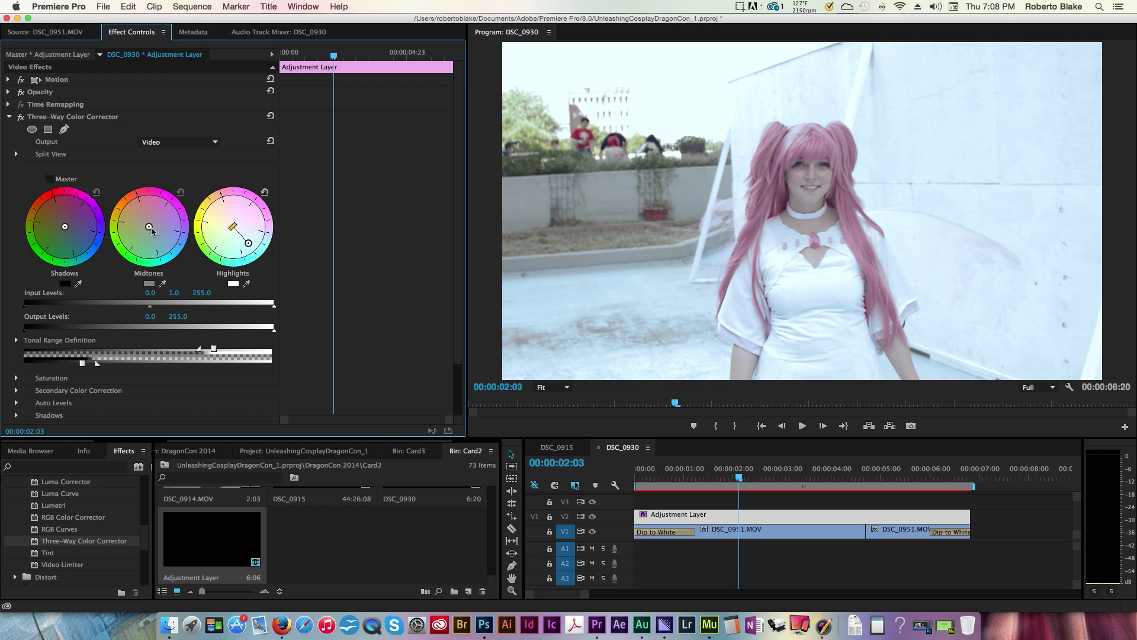
{"action": "left_click_drag", "start_coordinate": [151, 228], "coordinate": [160, 235]}
{"action": "left_click_drag", "start_coordinate": [78, 227], "coordinate": [72, 209]}
{"action": "left_click", "coordinate": [160, 237]}
{"action": "left_click_drag", "start_coordinate": [160, 237], "coordinate": [159, 237]}
Using the close-up frame at 00:00:03:19, set the input levels to 21.7 for black and 237.6 for white
{"action": "left_click_drag", "start_coordinate": [739, 475], "coordinate": [822, 478]}
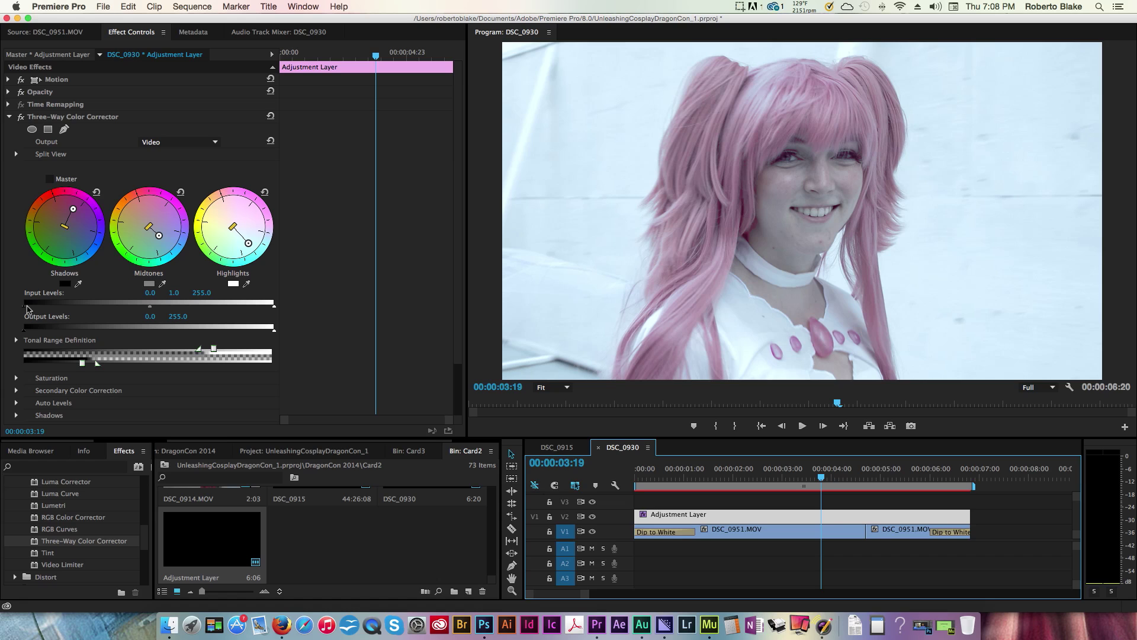
{"action": "left_click_drag", "start_coordinate": [26, 308], "coordinate": [46, 308]}
{"action": "left_click_drag", "start_coordinate": [280, 308], "coordinate": [250, 306]}
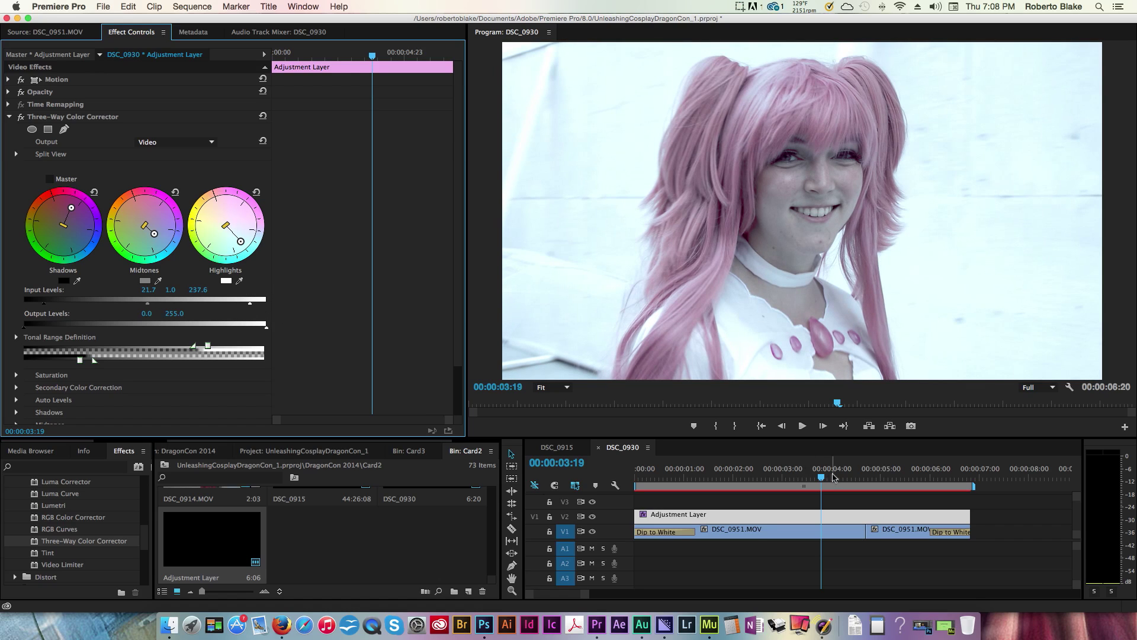
Compare the frame at 00:00:02:23 with and without the adjustment layer by toggling V2's visibility
{"action": "left_click_drag", "start_coordinate": [823, 476], "coordinate": [783, 476]}
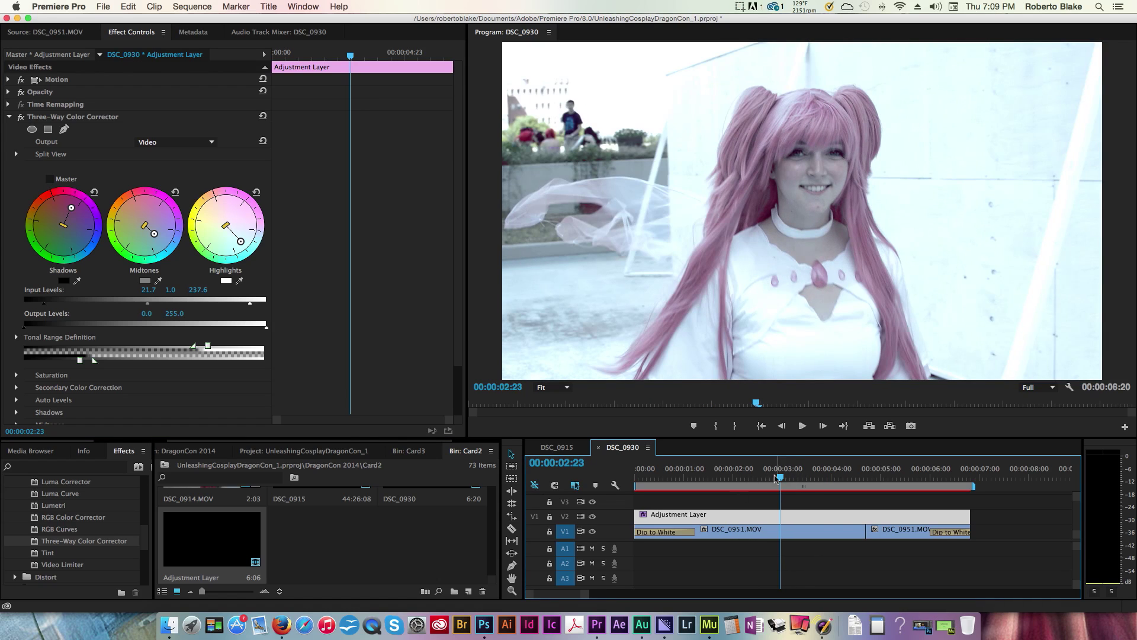
{"action": "left_click", "coordinate": [592, 517]}
{"action": "left_click", "coordinate": [592, 517]}
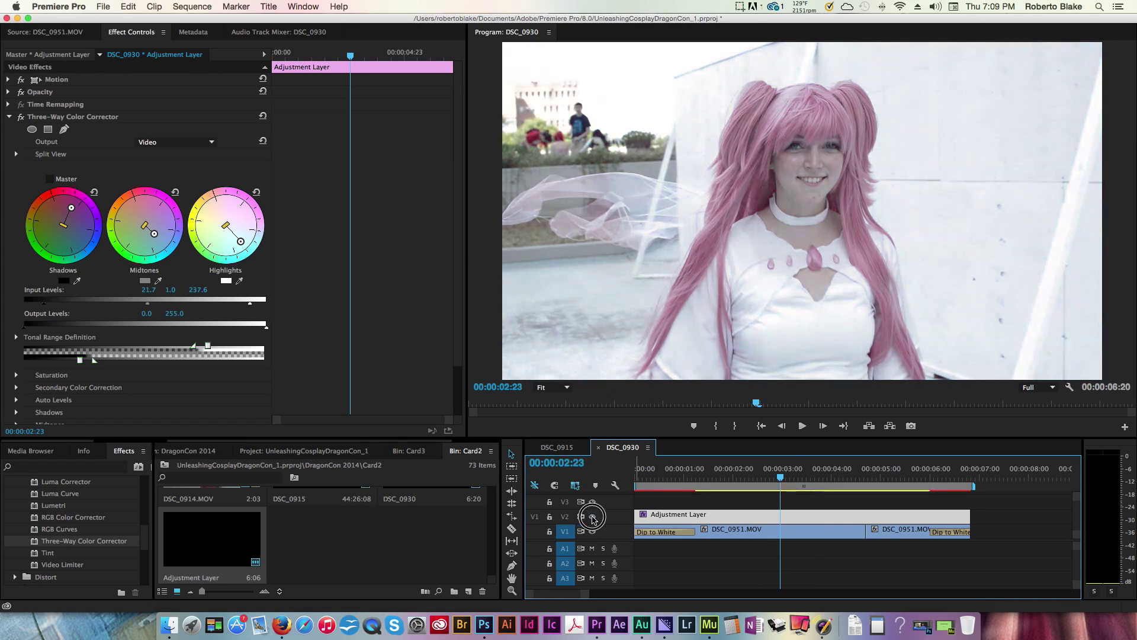
{"action": "left_click", "coordinate": [592, 517]}
{"action": "left_click", "coordinate": [592, 517]}
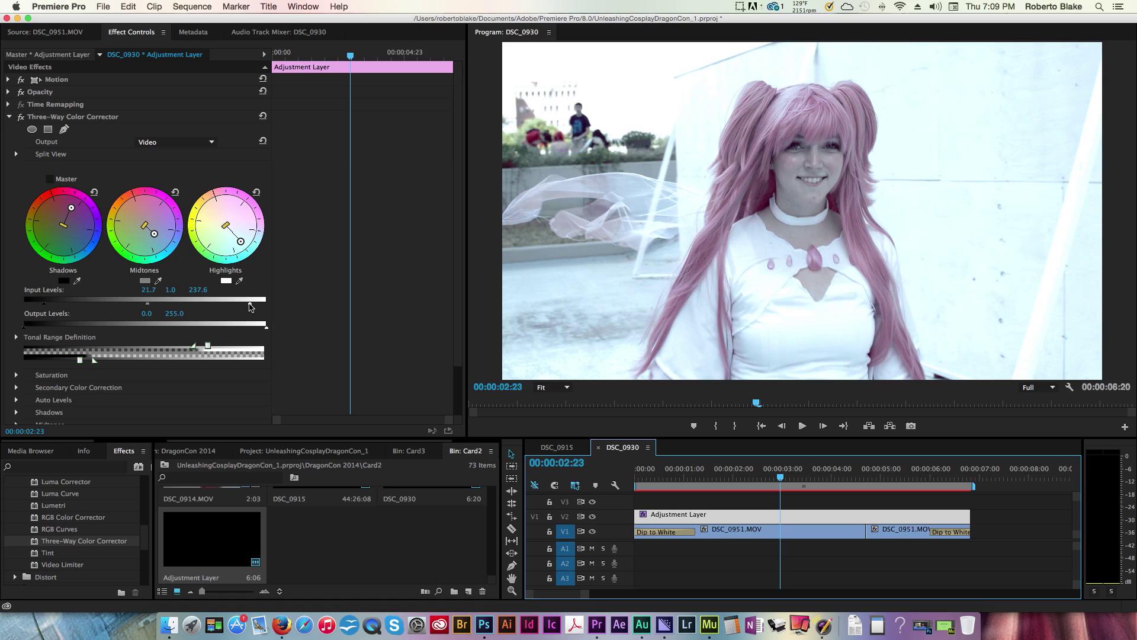
Set the input white level to 235.7 and Master Saturation to 160, toggling V2's visibility to compare the result
{"action": "left_click_drag", "start_coordinate": [252, 306], "coordinate": [250, 307]}
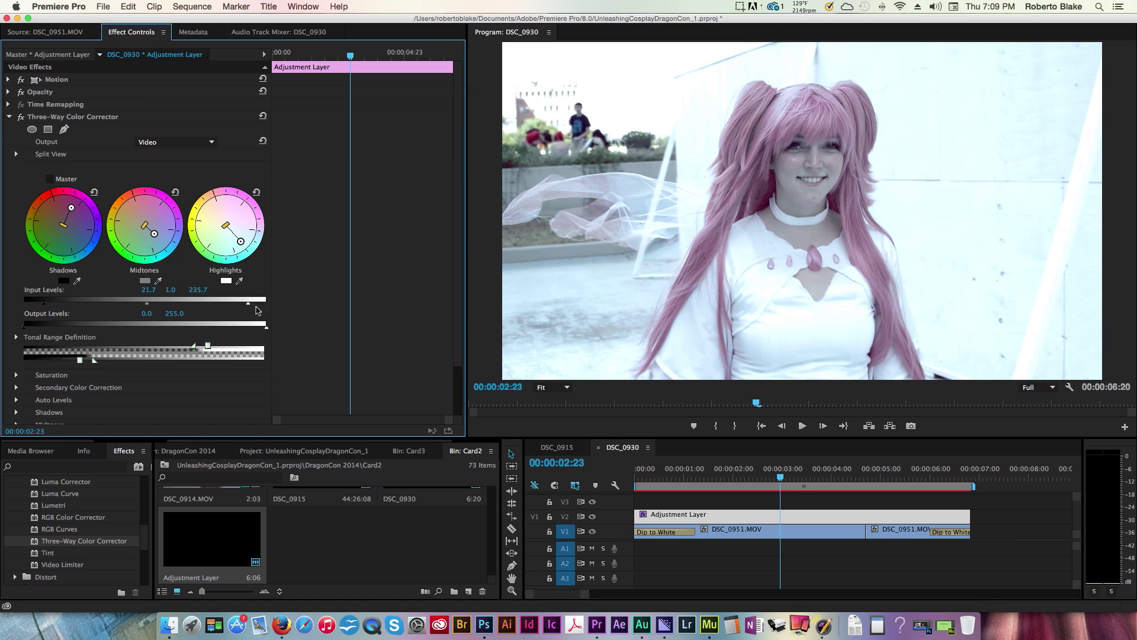
{"action": "scroll", "coordinate": [257, 309], "scroll_direction": "down", "scroll_amount": 3}
{"action": "left_click", "coordinate": [17, 317]}
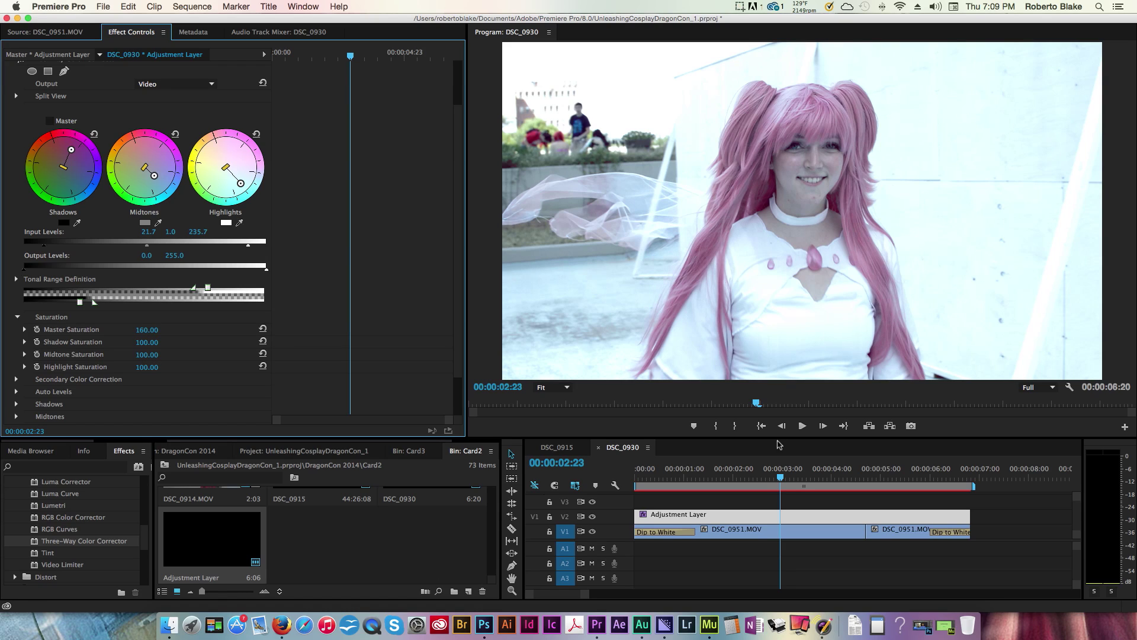
{"action": "left_click", "coordinate": [593, 517]}
{"action": "left_click", "coordinate": [593, 517]}
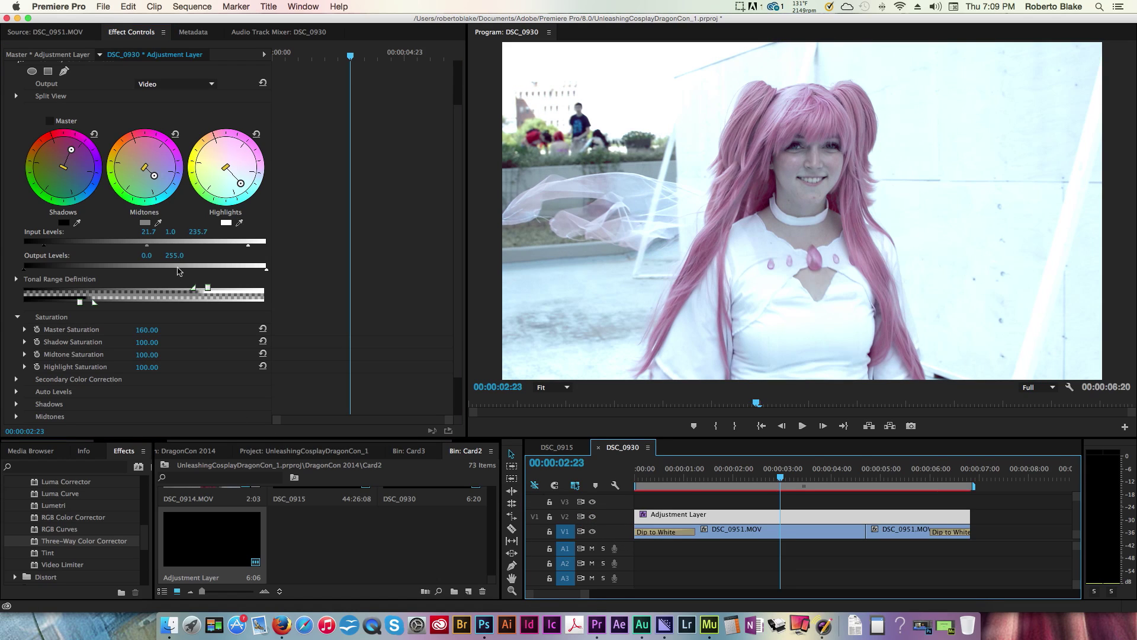
Nudge the midtone color balance from cyan toward blue and check the frame at 00:00:03:12
{"action": "left_click_drag", "start_coordinate": [157, 177], "coordinate": [155, 172]}
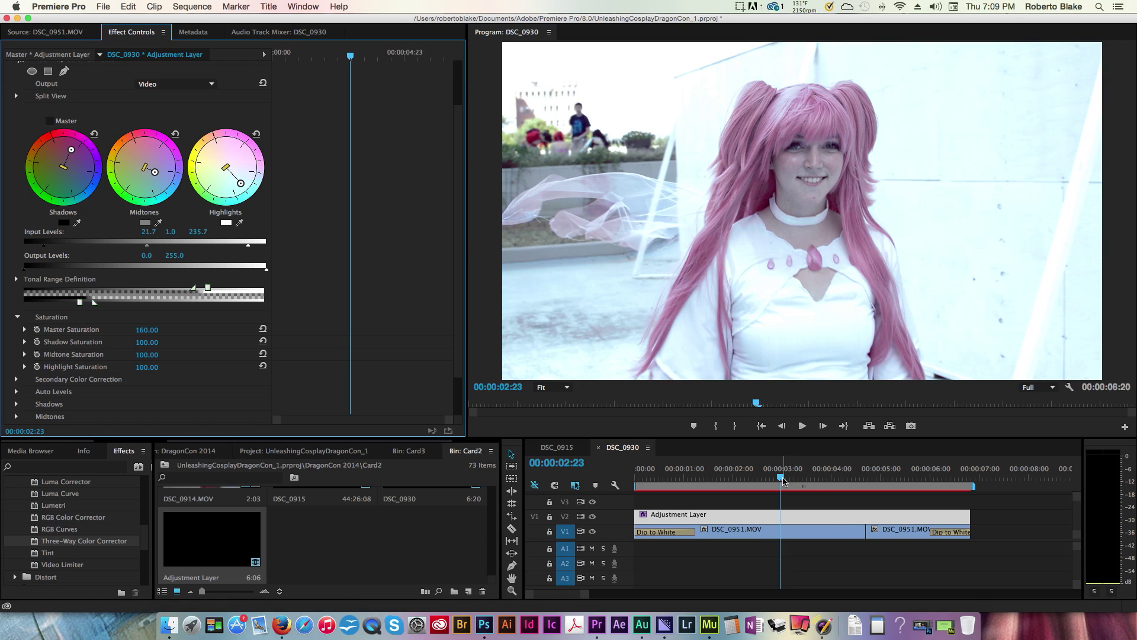
{"action": "left_click_drag", "start_coordinate": [782, 477], "coordinate": [806, 496]}
Set the Master Input White Level of the Three-Way Color Corrector to 227
{"action": "scroll", "coordinate": [25, 396], "scroll_direction": "down", "scroll_amount": 2}
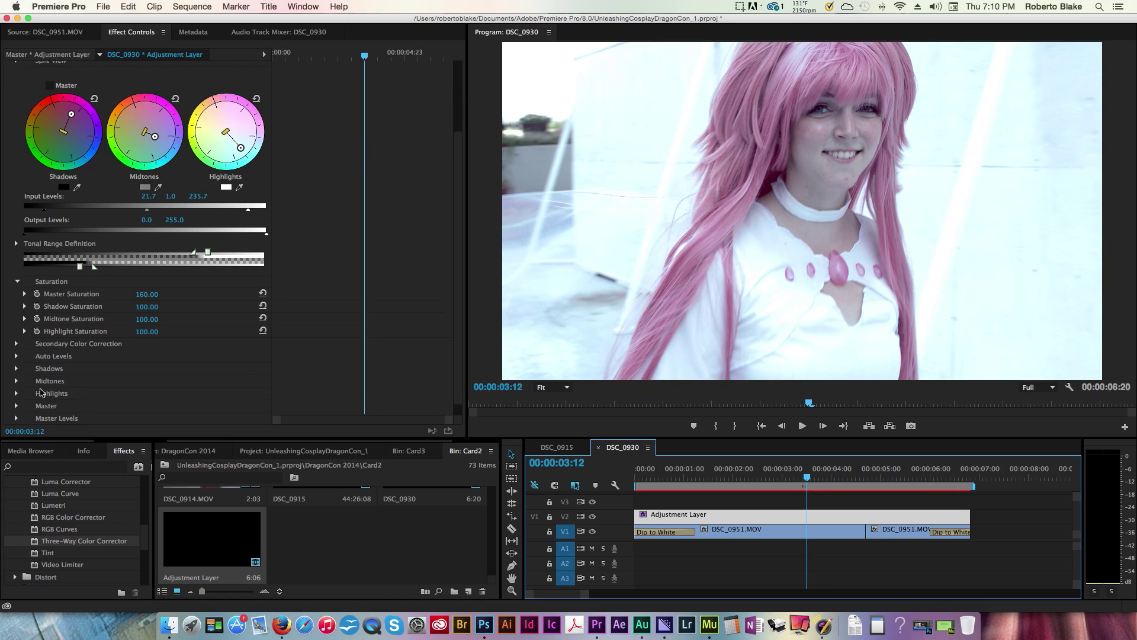
{"action": "scroll", "coordinate": [27, 385], "scroll_direction": "up", "scroll_amount": 2}
{"action": "scroll", "coordinate": [27, 375], "scroll_direction": "down", "scroll_amount": 1}
{"action": "scroll", "coordinate": [27, 374], "scroll_direction": "down", "scroll_amount": 2}
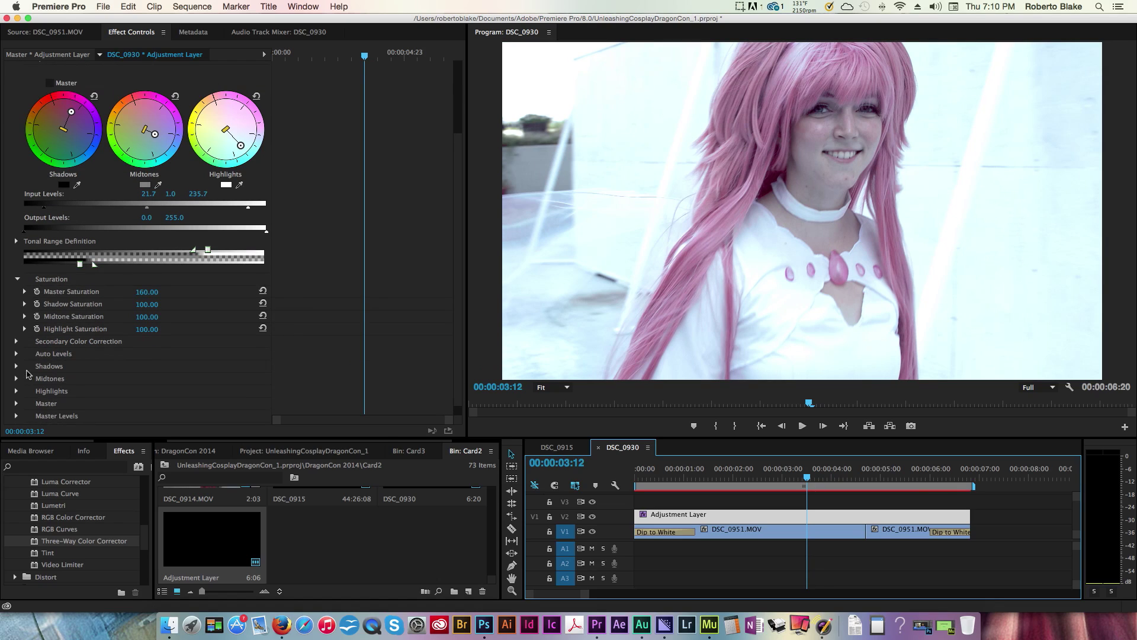
{"action": "left_click", "coordinate": [15, 366]}
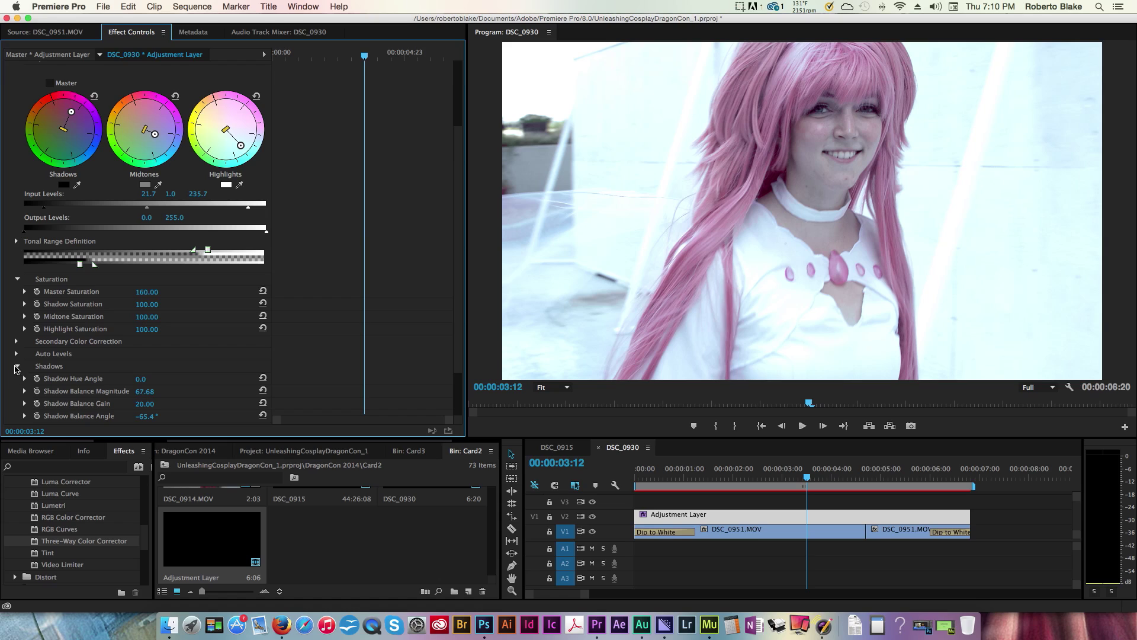
{"action": "left_click", "coordinate": [16, 367]}
{"action": "scroll", "coordinate": [48, 384], "scroll_direction": "down", "scroll_amount": 1}
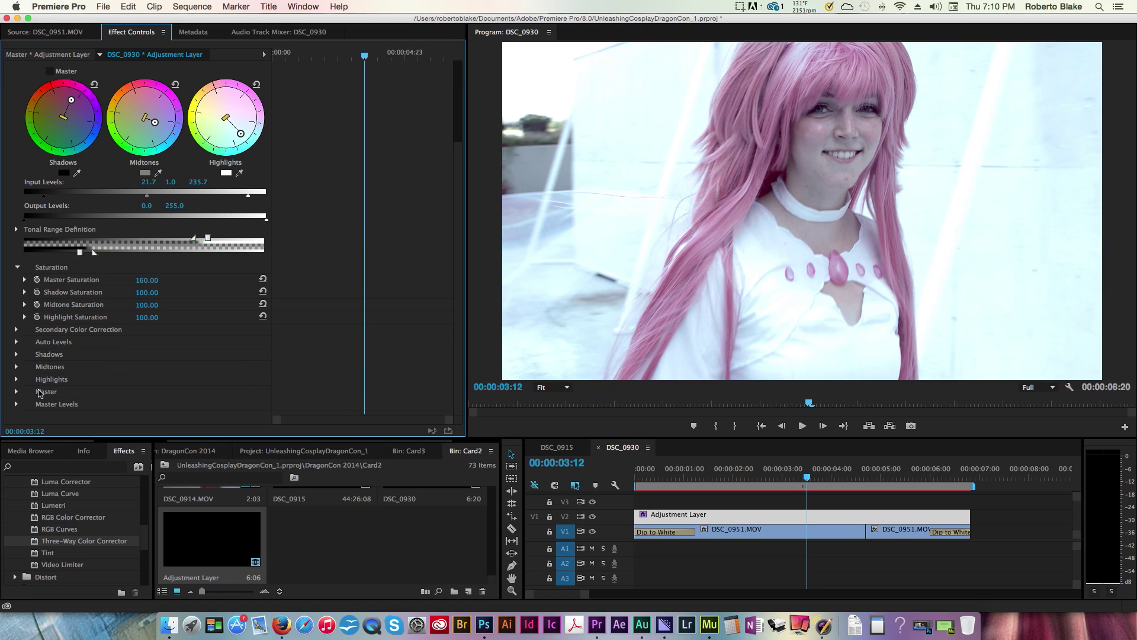
{"action": "left_click", "coordinate": [16, 404]}
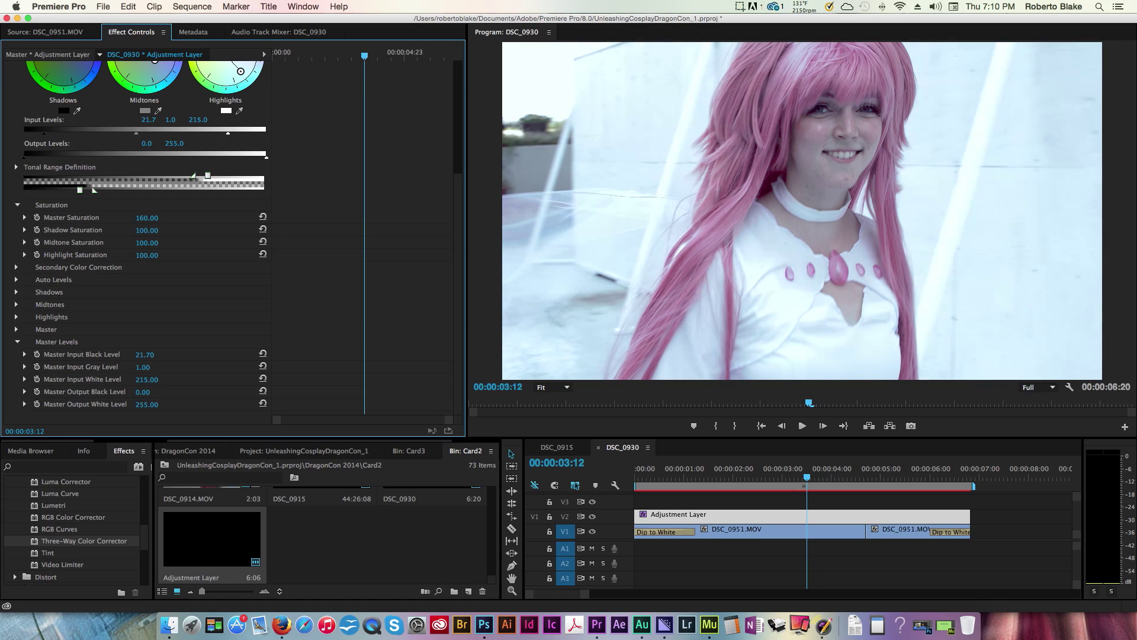
{"action": "left_click_drag", "start_coordinate": [146, 379], "coordinate": [145, 380]}
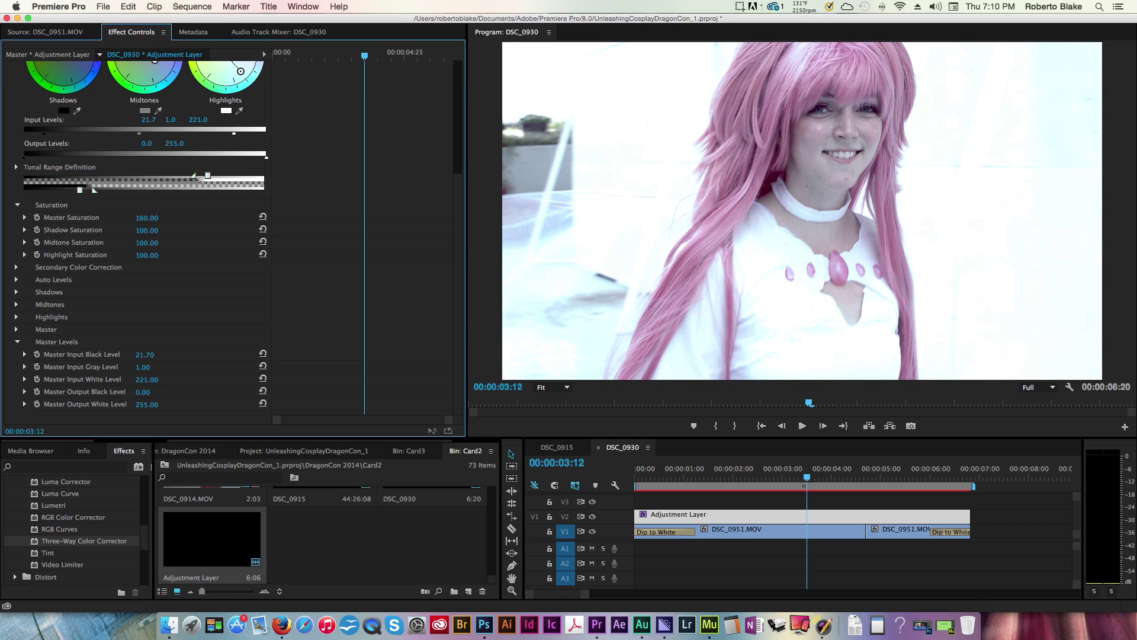
{"action": "left_click_drag", "start_coordinate": [148, 379], "coordinate": [149, 379]}
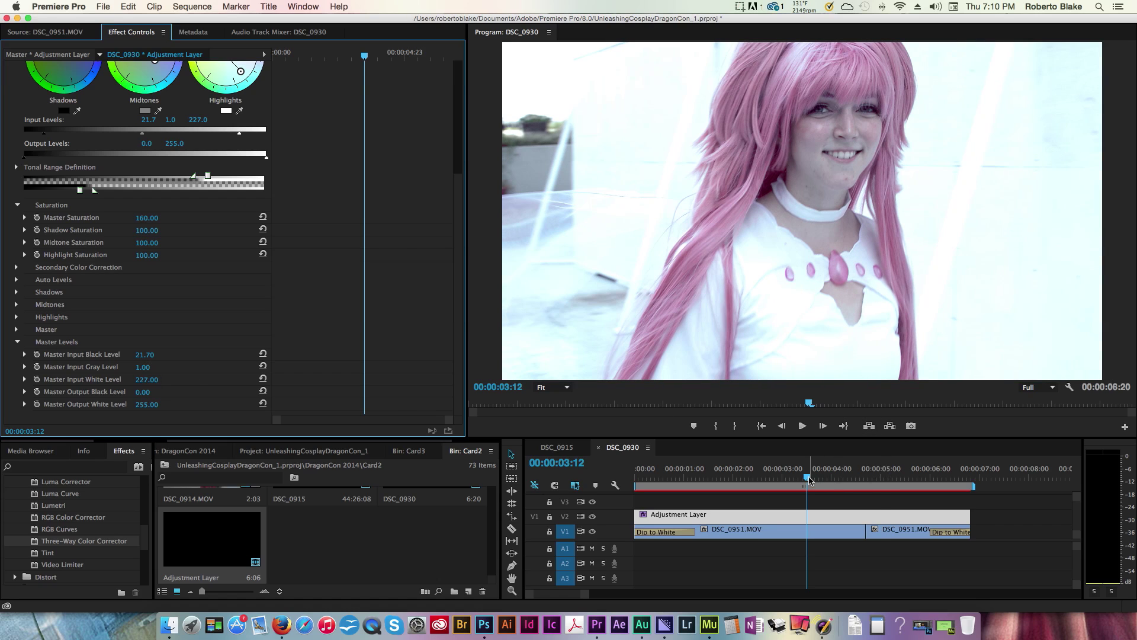
Review the graded footage by scrubbing through the sequence and playing it from the start to 00:00:04:09
{"action": "left_click", "coordinate": [880, 478]}
{"action": "left_click_drag", "start_coordinate": [880, 478], "coordinate": [719, 483]}
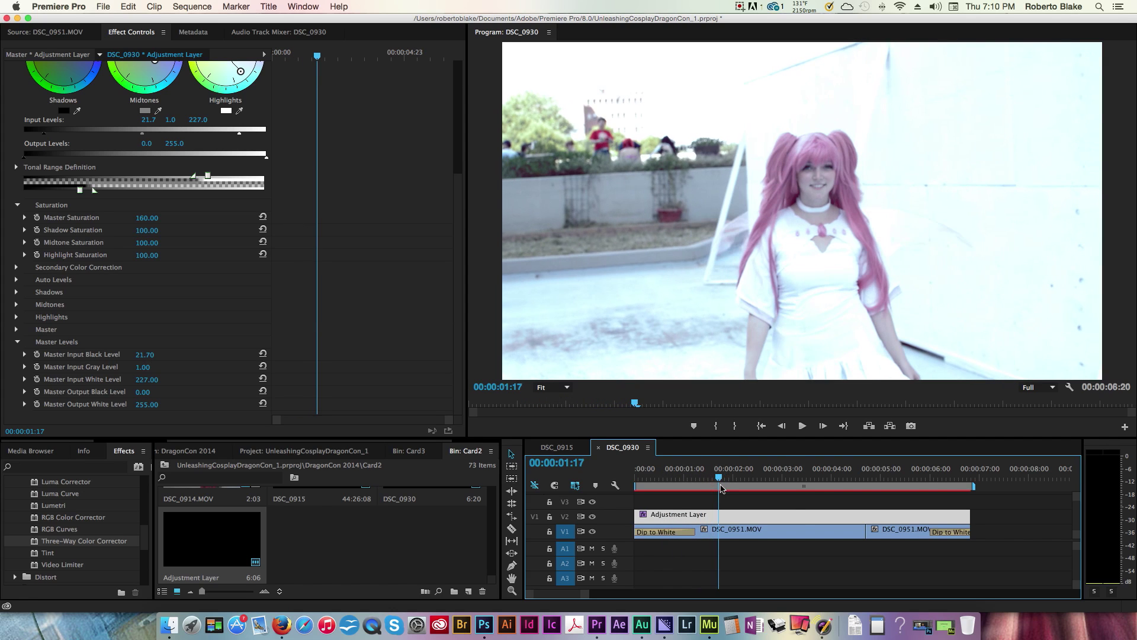
{"action": "left_click", "coordinate": [763, 426]}
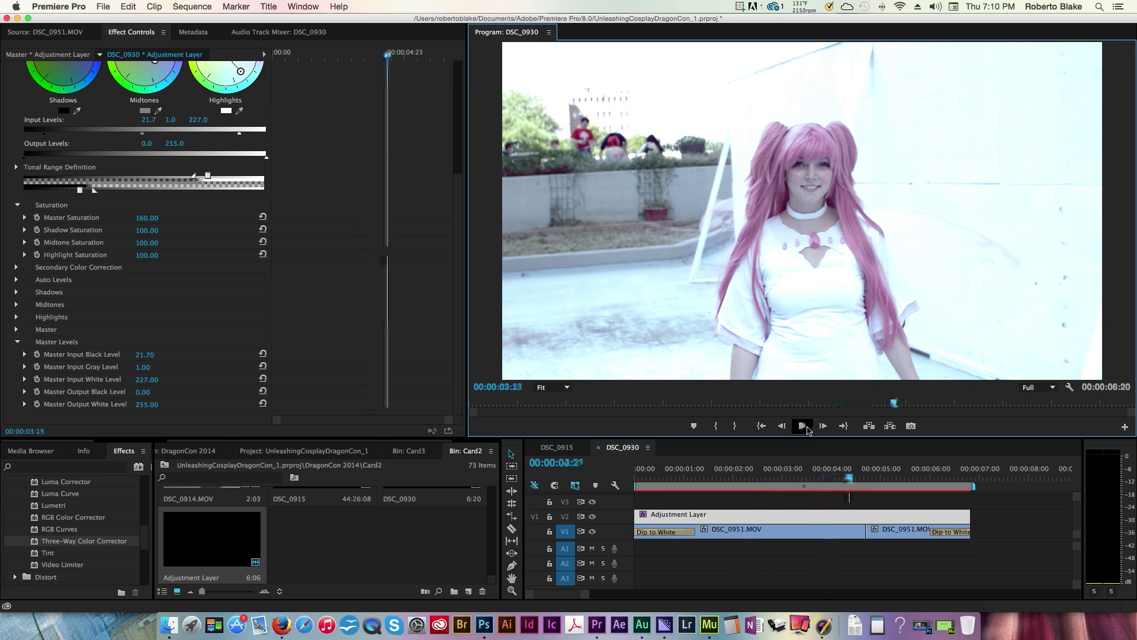
{"action": "left_click", "coordinate": [804, 426]}
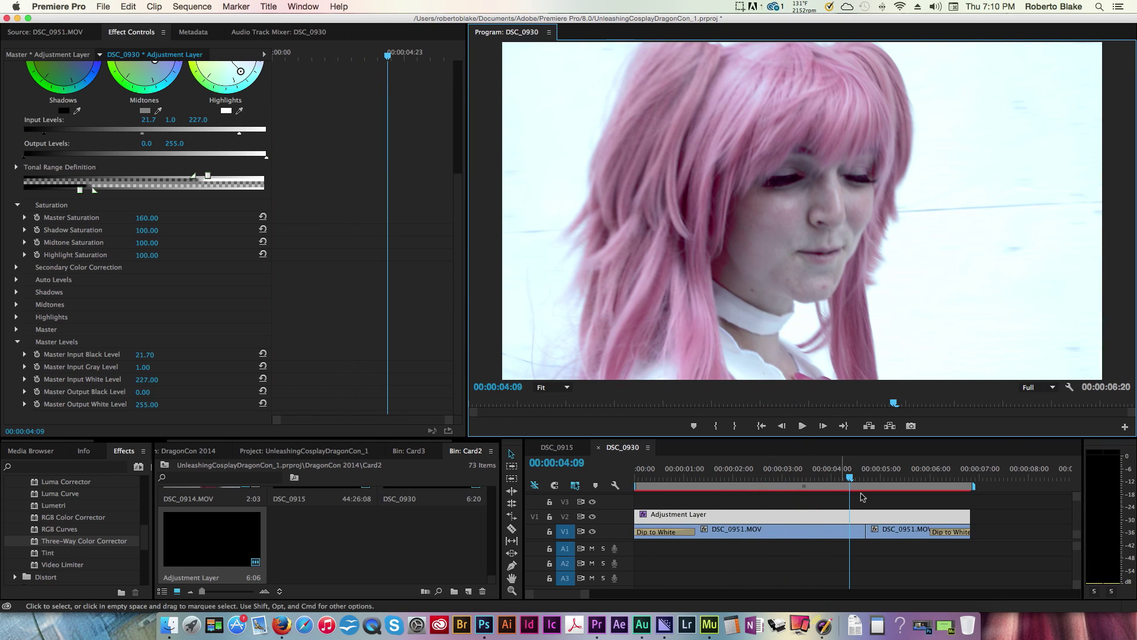
Set the program monitor's playback resolution to 1/4 and play the graded sequence from the start, replaying it up to 00:00:03:10
{"action": "left_click", "coordinate": [1043, 388]}
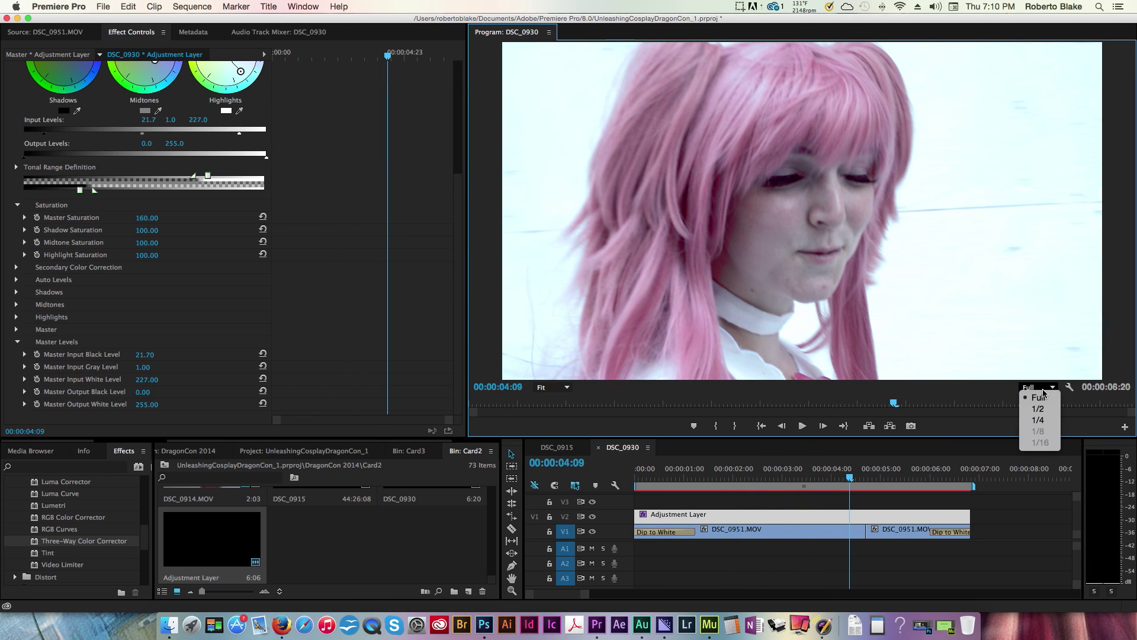
{"action": "left_click", "coordinate": [1047, 421]}
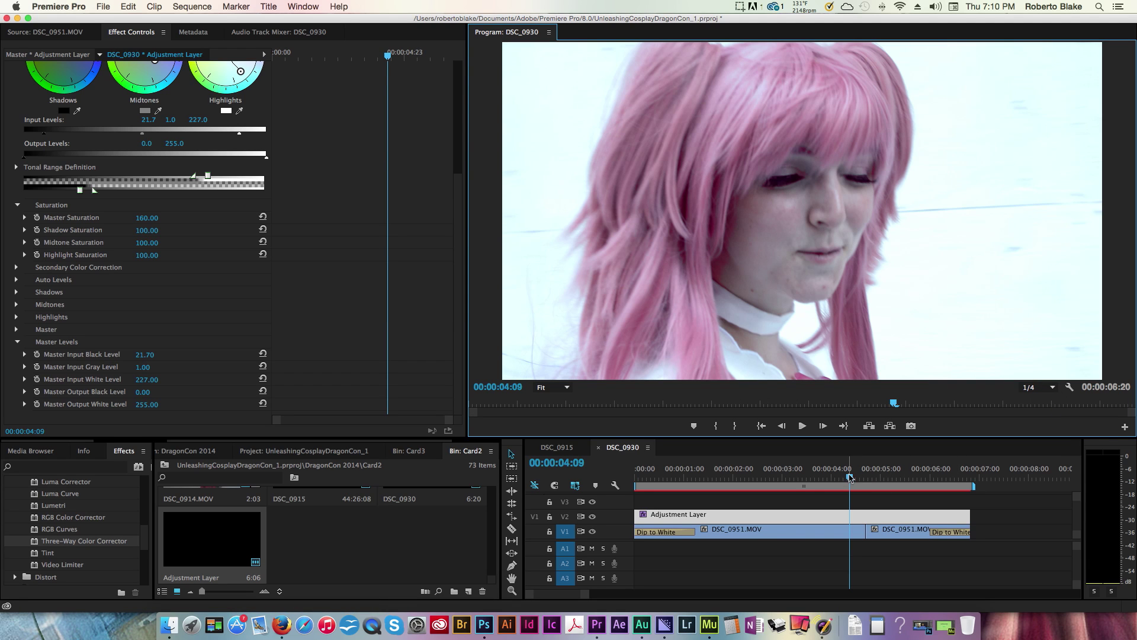
{"action": "left_click_drag", "start_coordinate": [850, 476], "coordinate": [637, 475]}
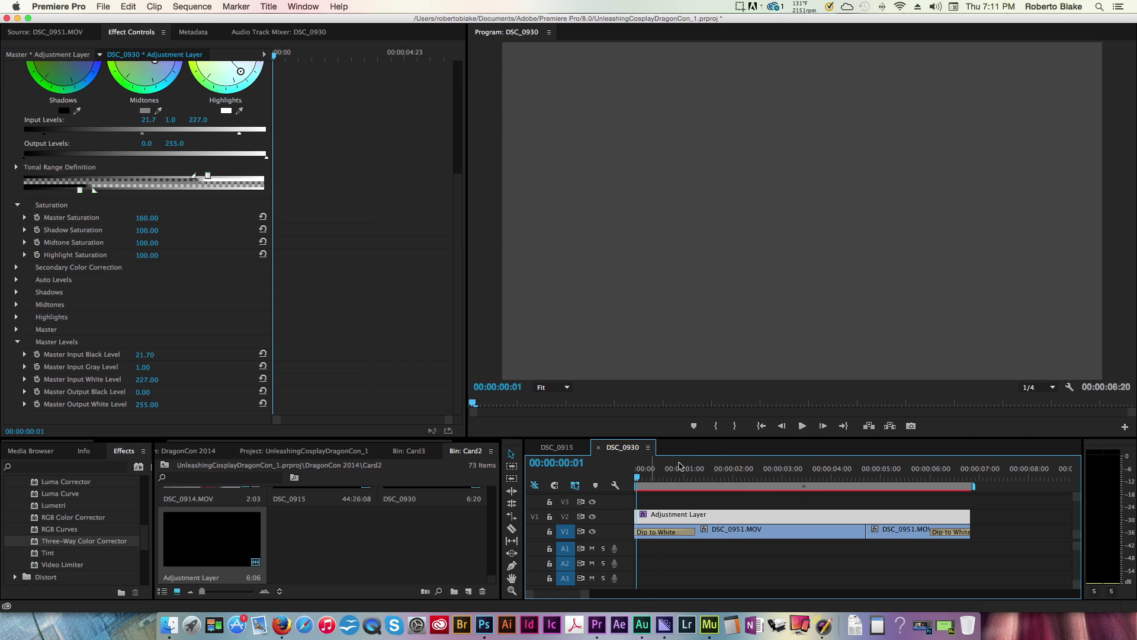
{"action": "left_click", "coordinate": [802, 425]}
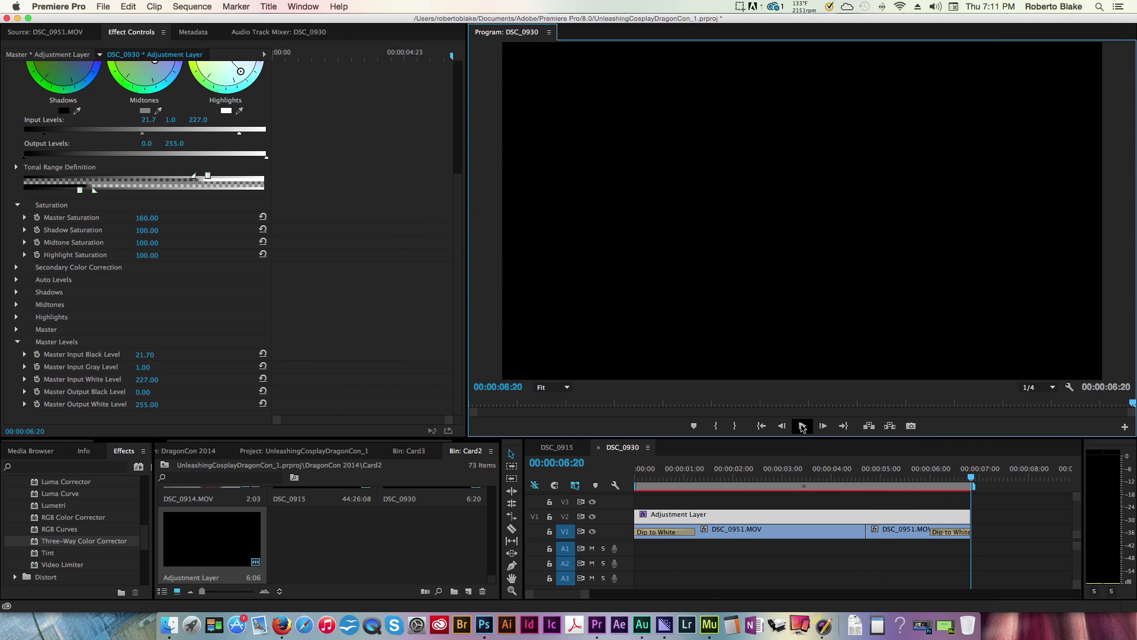
{"action": "left_click", "coordinate": [803, 426]}
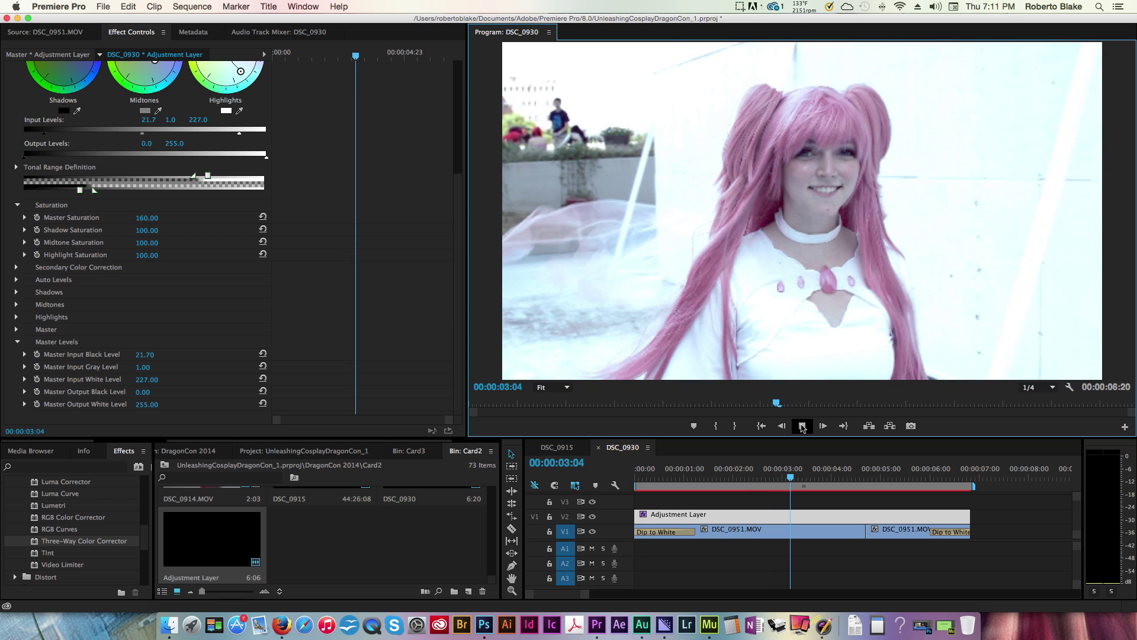
{"action": "left_click", "coordinate": [802, 426]}
{"action": "left_click", "coordinate": [1039, 388]}
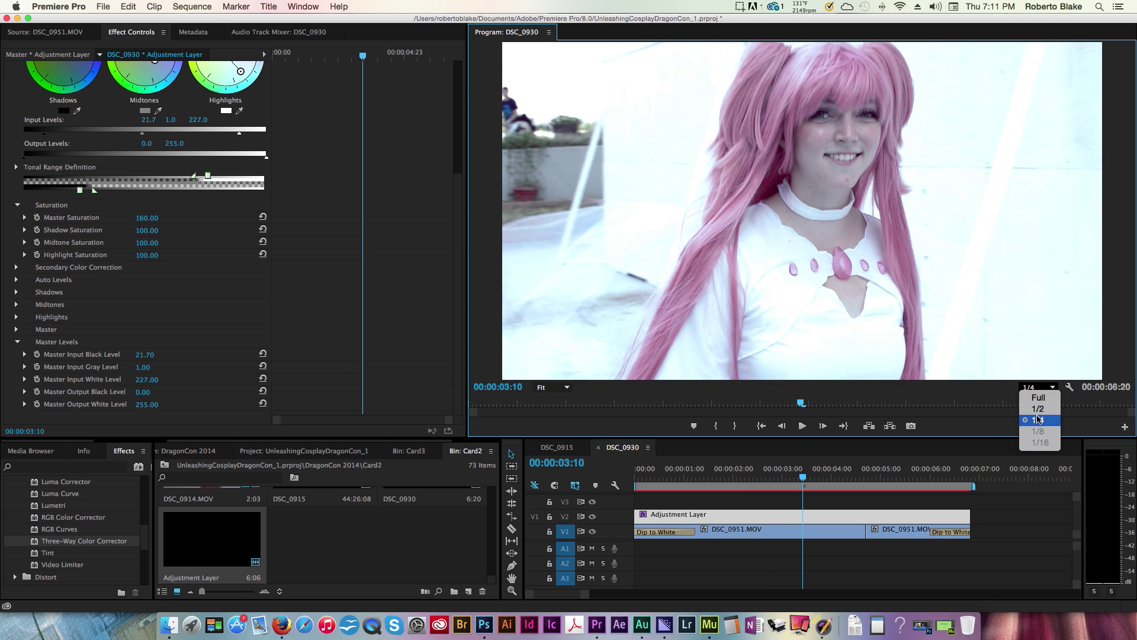
{"action": "left_click", "coordinate": [965, 427]}
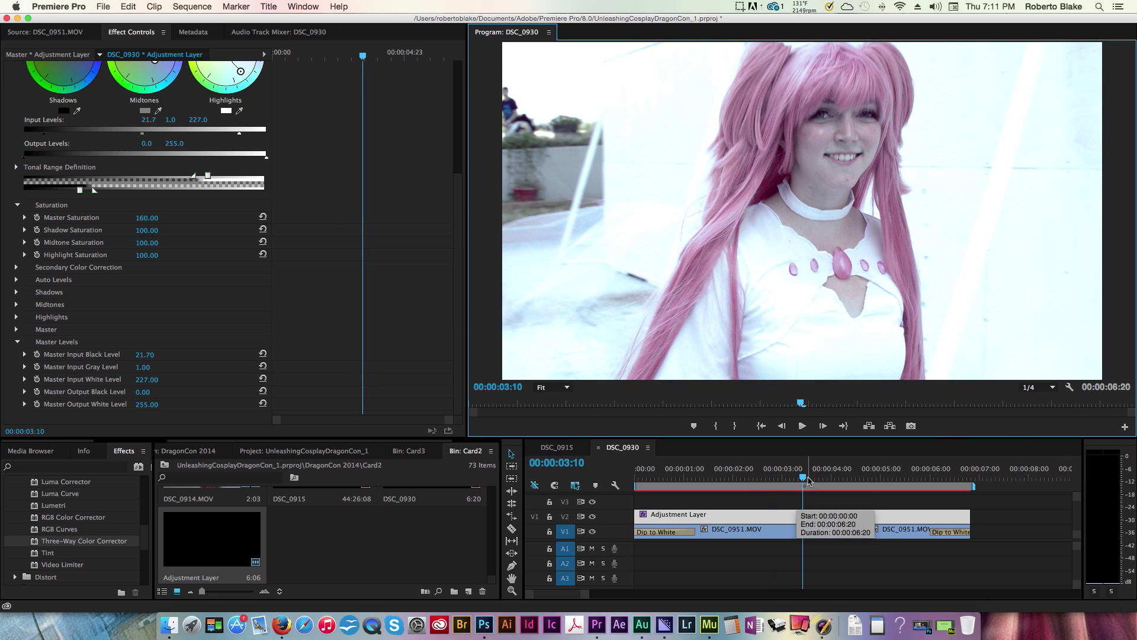
Check the frames at 00:00:01:17 and 00:00:03:02, toggling V2's visibility to compare the footage with and without the grade
{"action": "left_click_drag", "start_coordinate": [809, 481], "coordinate": [720, 478]}
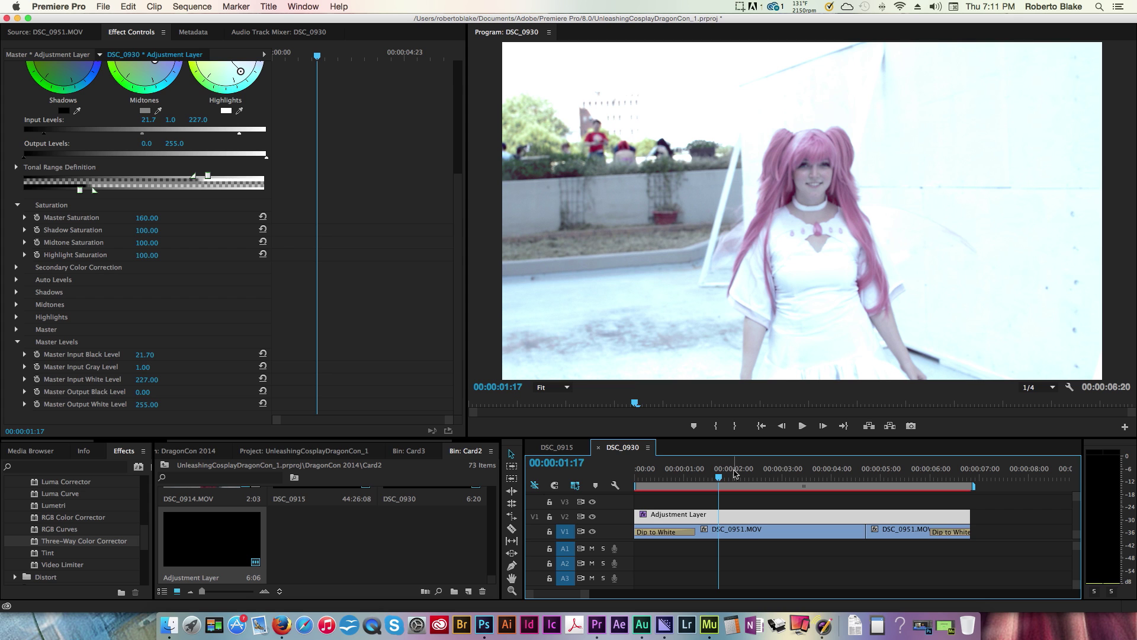
{"action": "left_click_drag", "start_coordinate": [719, 479], "coordinate": [787, 481]}
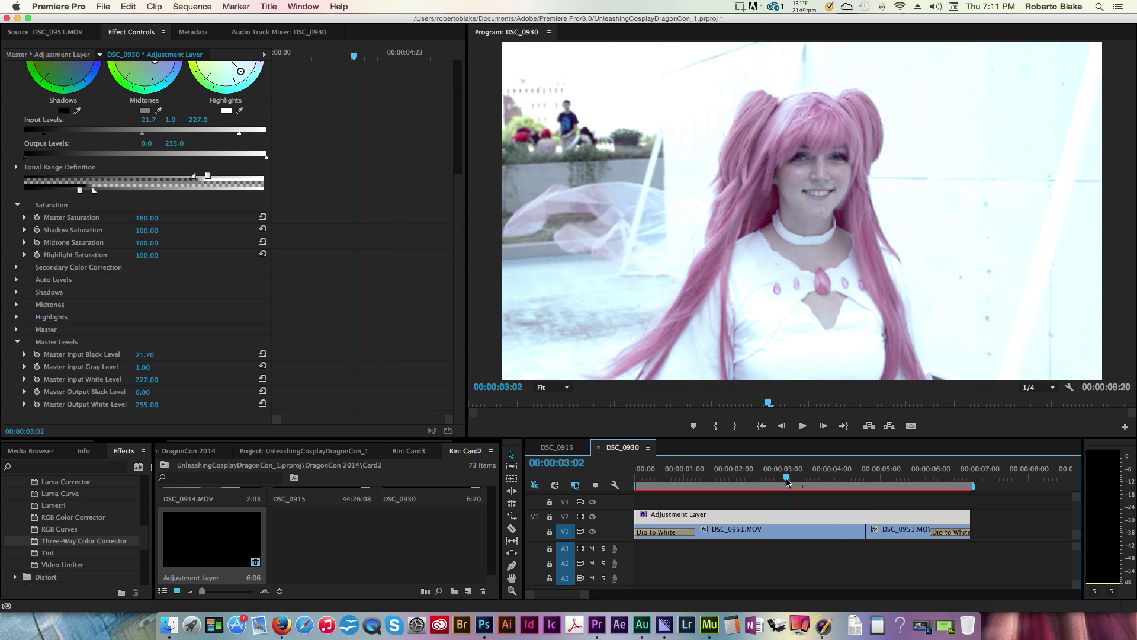
{"action": "left_click", "coordinate": [593, 516]}
{"action": "left_click", "coordinate": [593, 516]}
{"action": "left_click", "coordinate": [592, 517]}
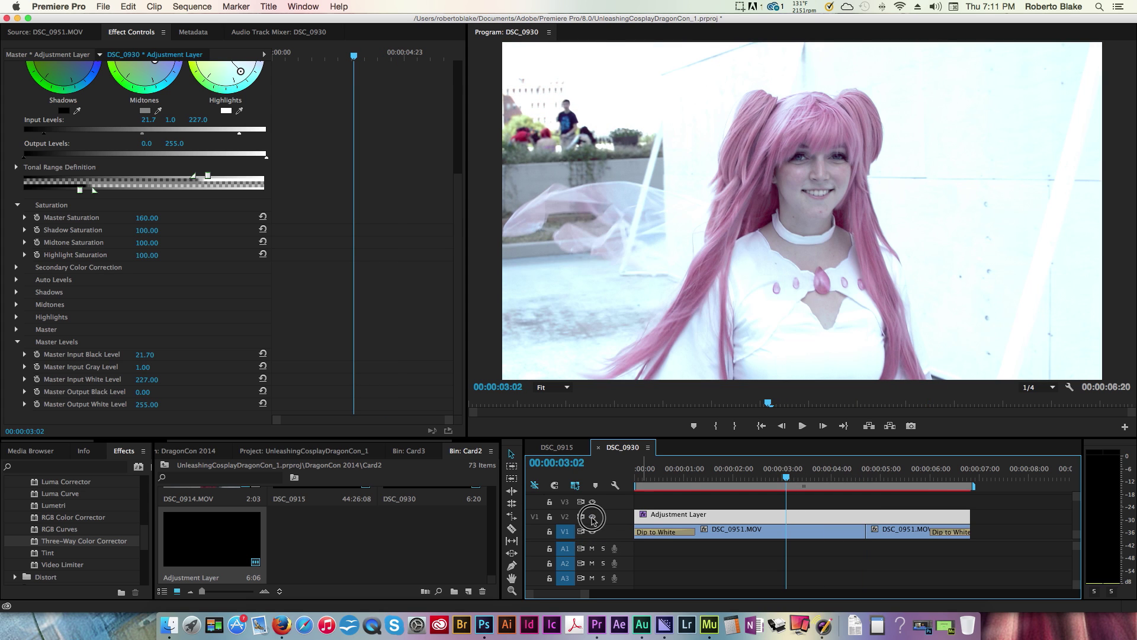
{"action": "left_click", "coordinate": [593, 517]}
Apply RGB Curves to the adjustment layer, raise the Master curve's midtones slightly and add a second point in its lower tones
{"action": "left_click_drag", "start_coordinate": [61, 528], "coordinate": [807, 517]}
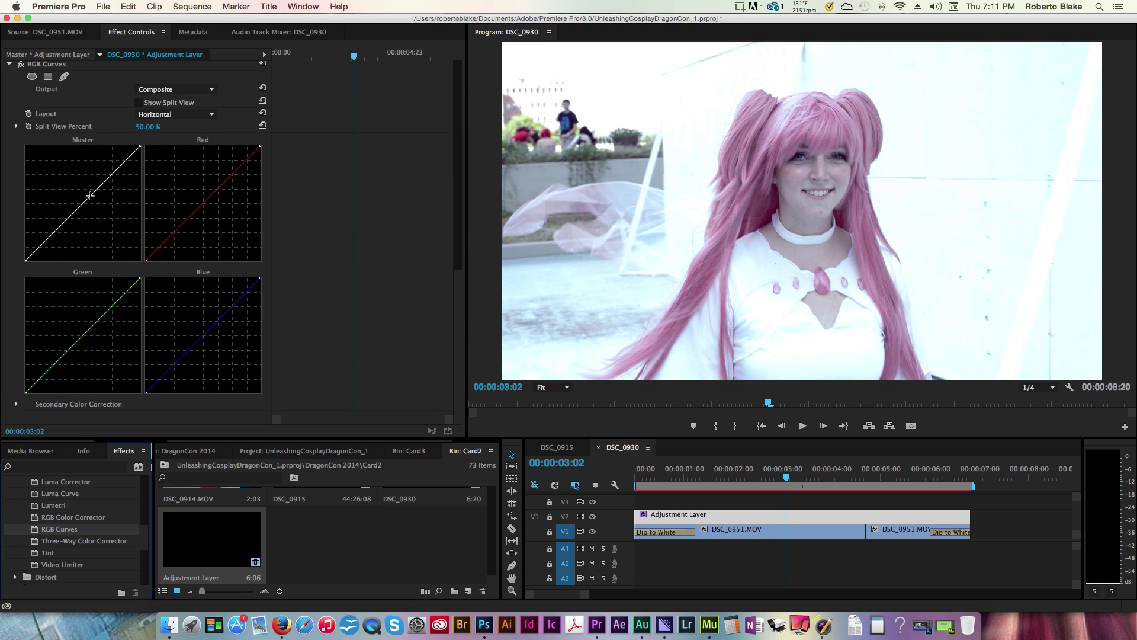
{"action": "mouse_move", "coordinate": [90, 194]}
{"action": "left_mouse_down"}
{"action": "mouse_move", "coordinate": [81, 183]}
{"action": "mouse_move", "coordinate": [91, 201]}
{"action": "mouse_move", "coordinate": [82, 194]}
{"action": "left_mouse_up"}
{"action": "scroll", "coordinate": [66, 211], "scroll_direction": "up", "scroll_amount": 1}
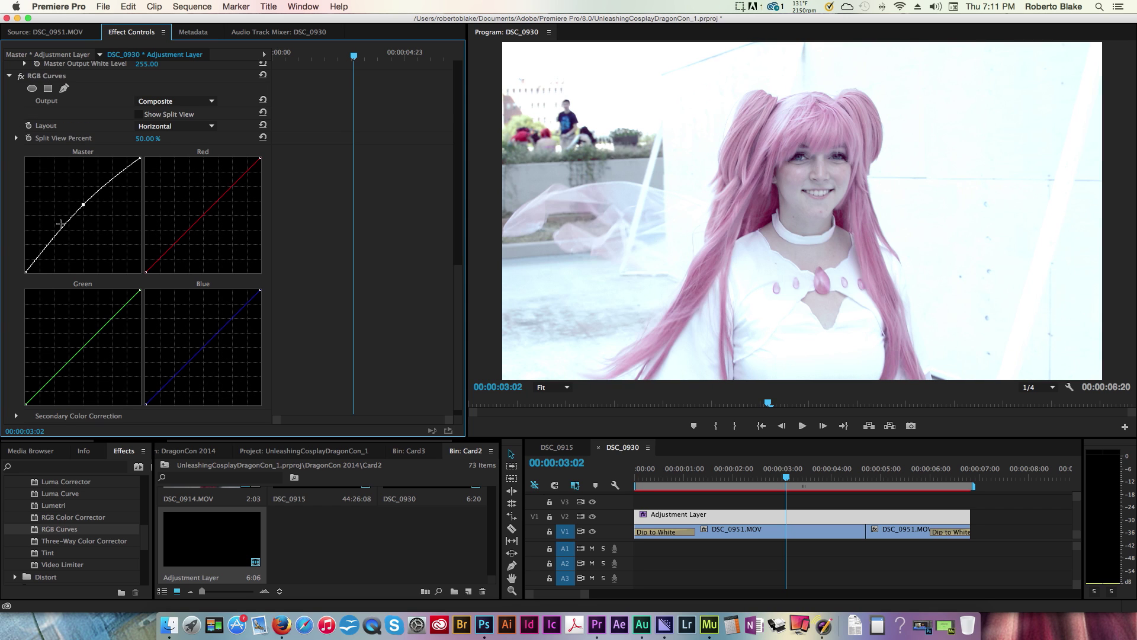
{"action": "left_click_drag", "start_coordinate": [60, 232], "coordinate": [60, 232]}
Review the curve adjustment by scrubbing from the sequence's start to 00:00:03:09, and save the project
{"action": "left_click_drag", "start_coordinate": [786, 478], "coordinate": [634, 514]}
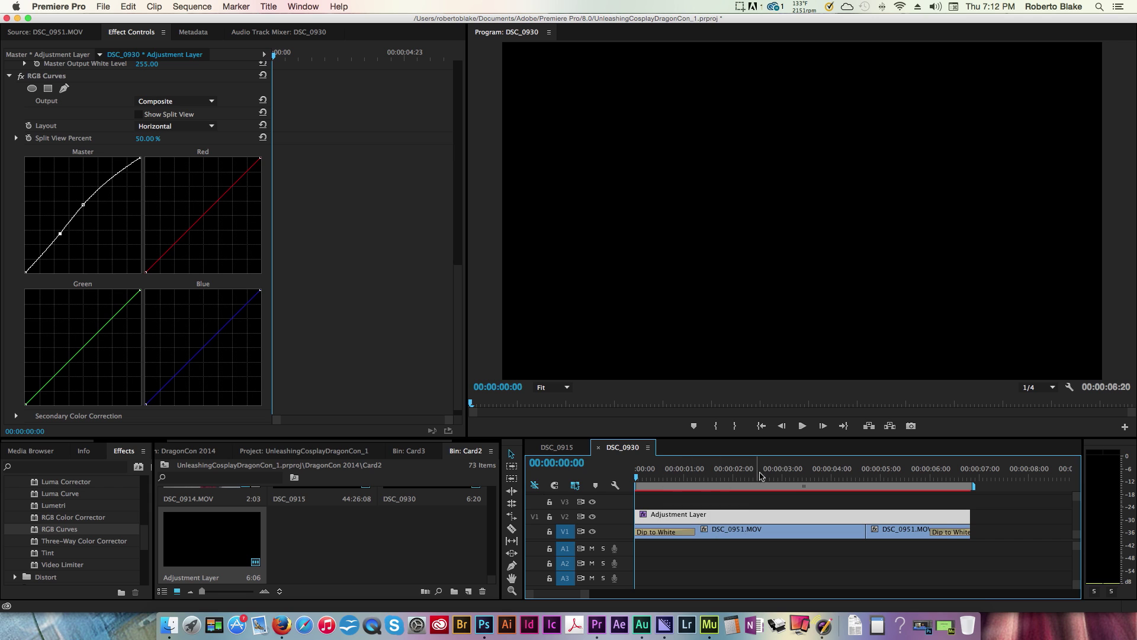
{"action": "left_click_drag", "start_coordinate": [782, 472], "coordinate": [803, 472]}
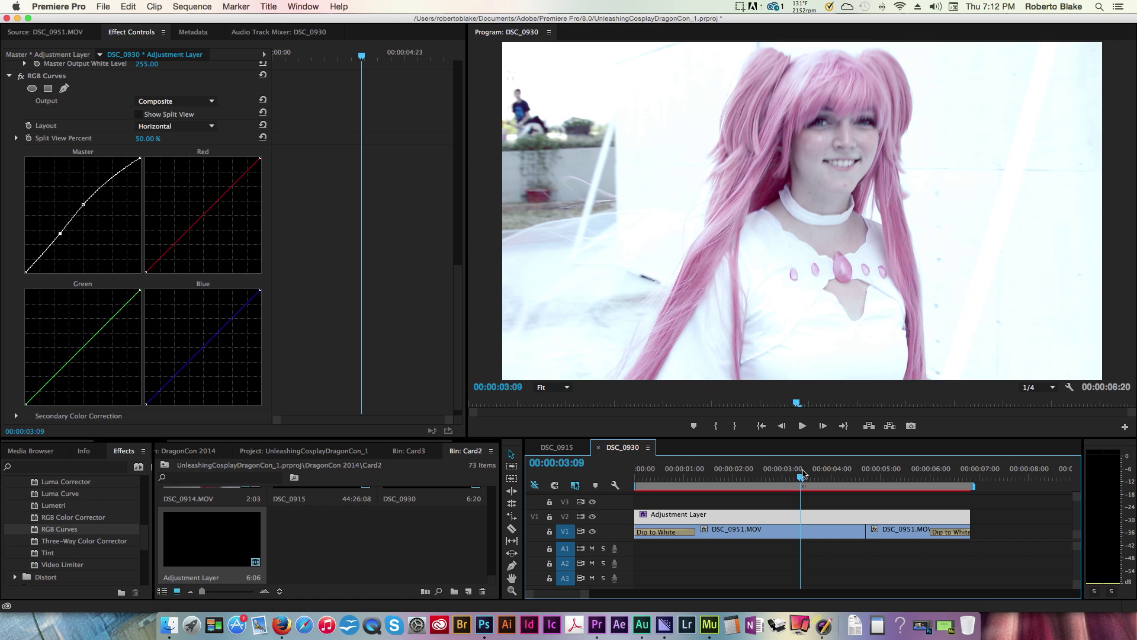
{"action": "key", "text": "super+s"}
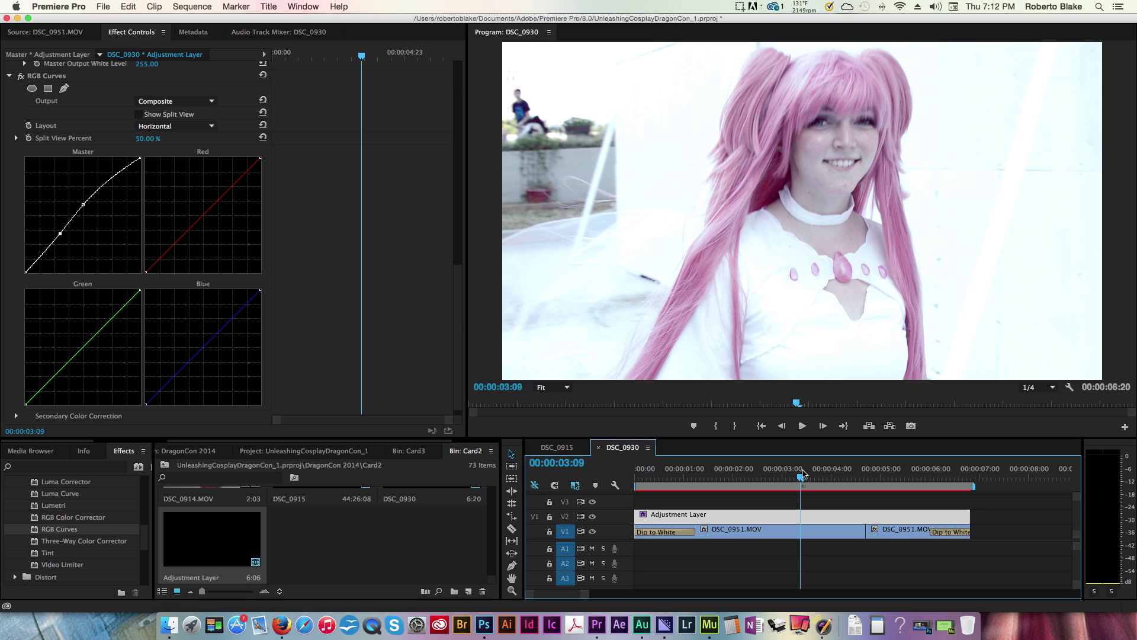